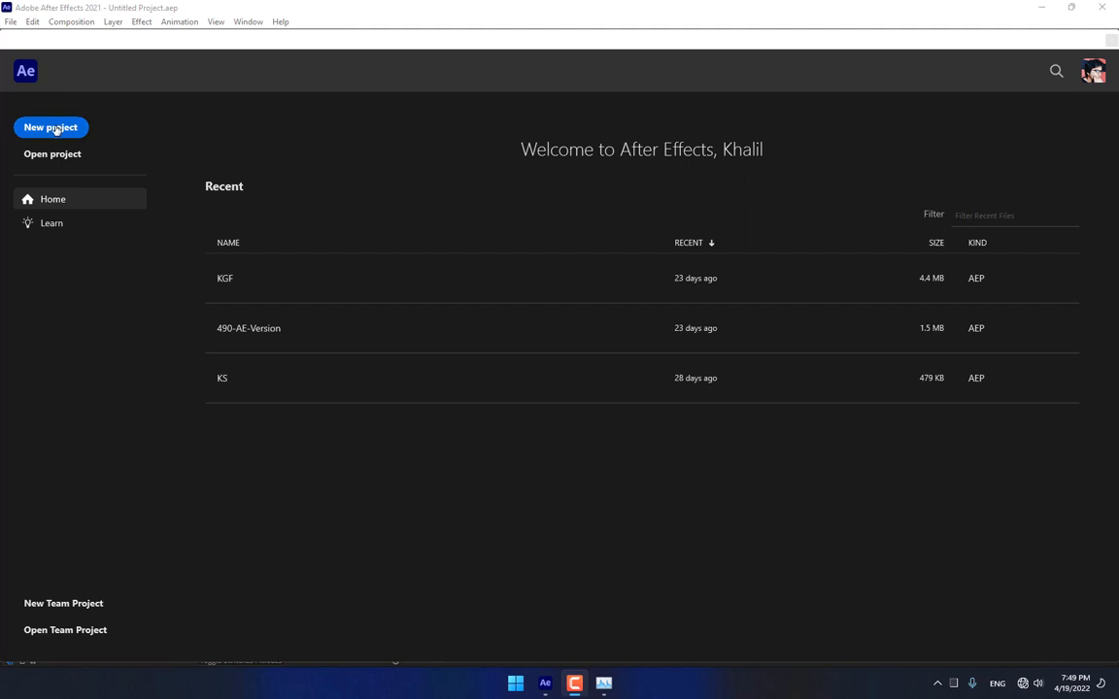
Create a new project and add a composition named "3D flag" with the HDV/HDTV 720 29.97 preset.
{"action": "left_click", "coordinate": [57, 129]}
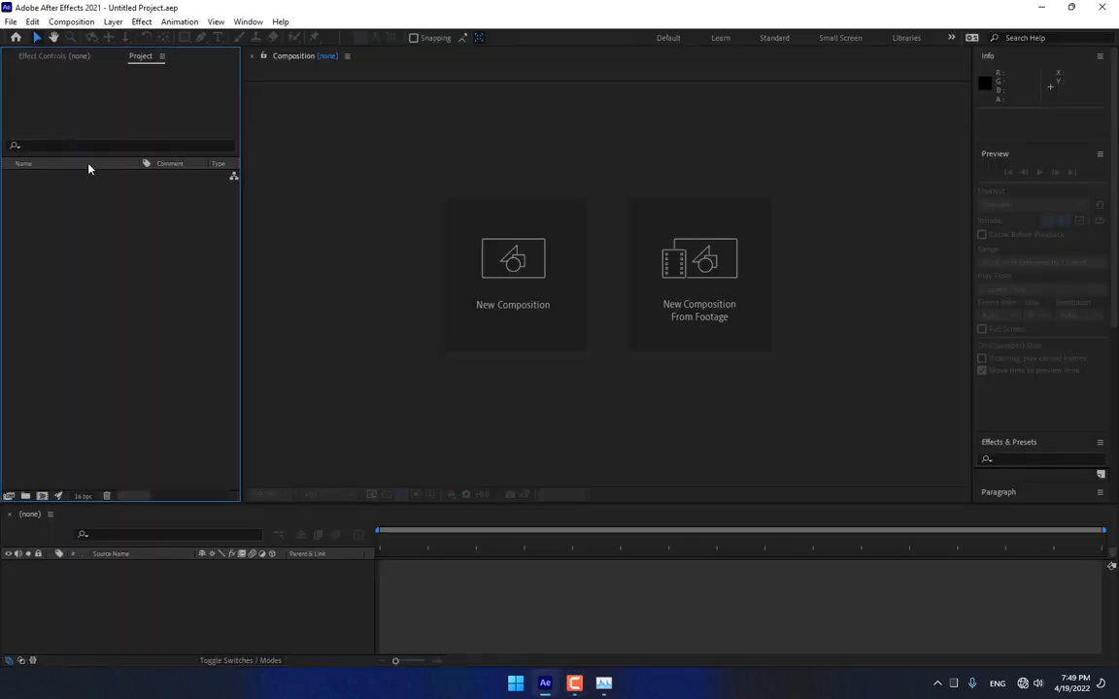
{"action": "left_click", "coordinate": [557, 294]}
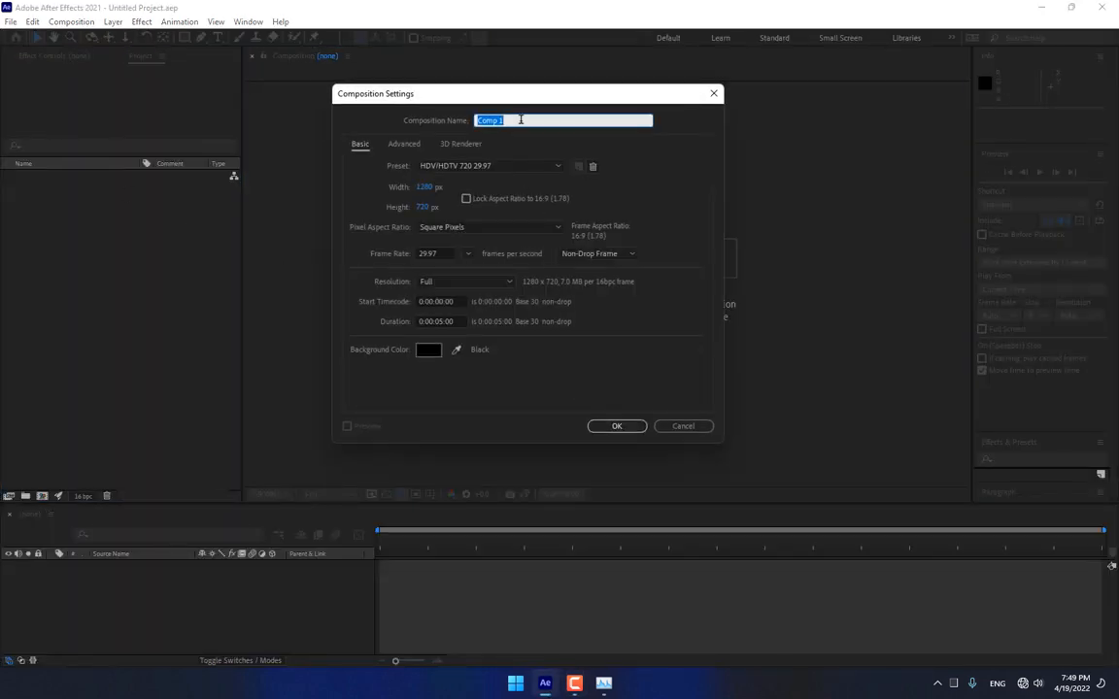
{"action": "type", "text": "3D flag"}
{"action": "left_click", "coordinate": [465, 166]}
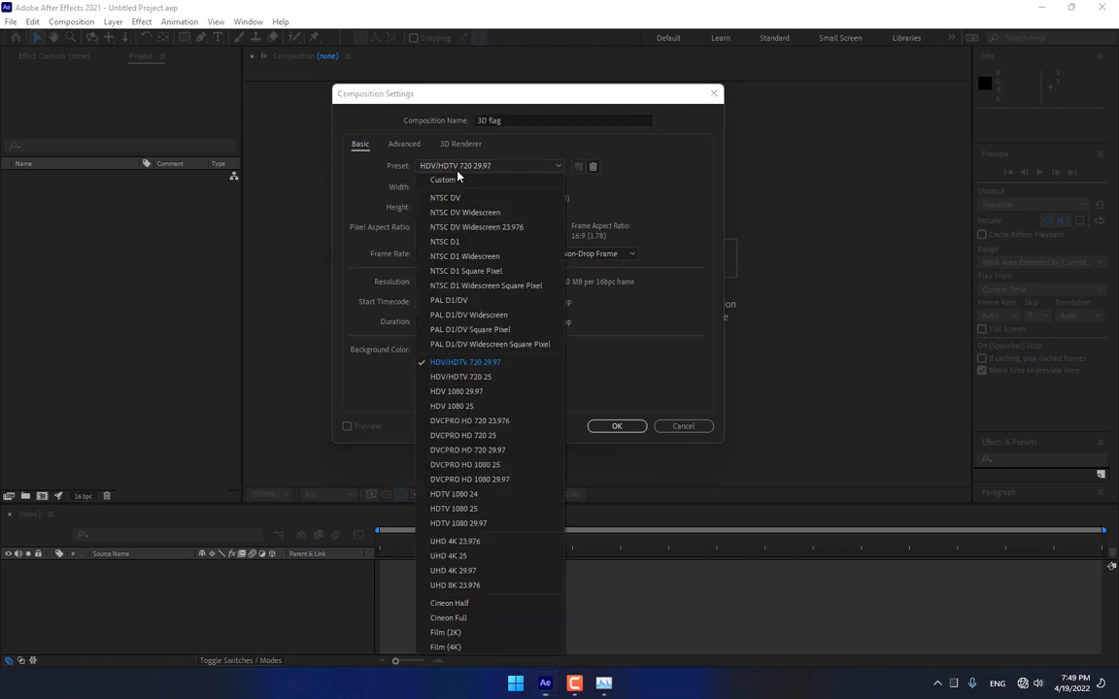
{"action": "left_click", "coordinate": [483, 362]}
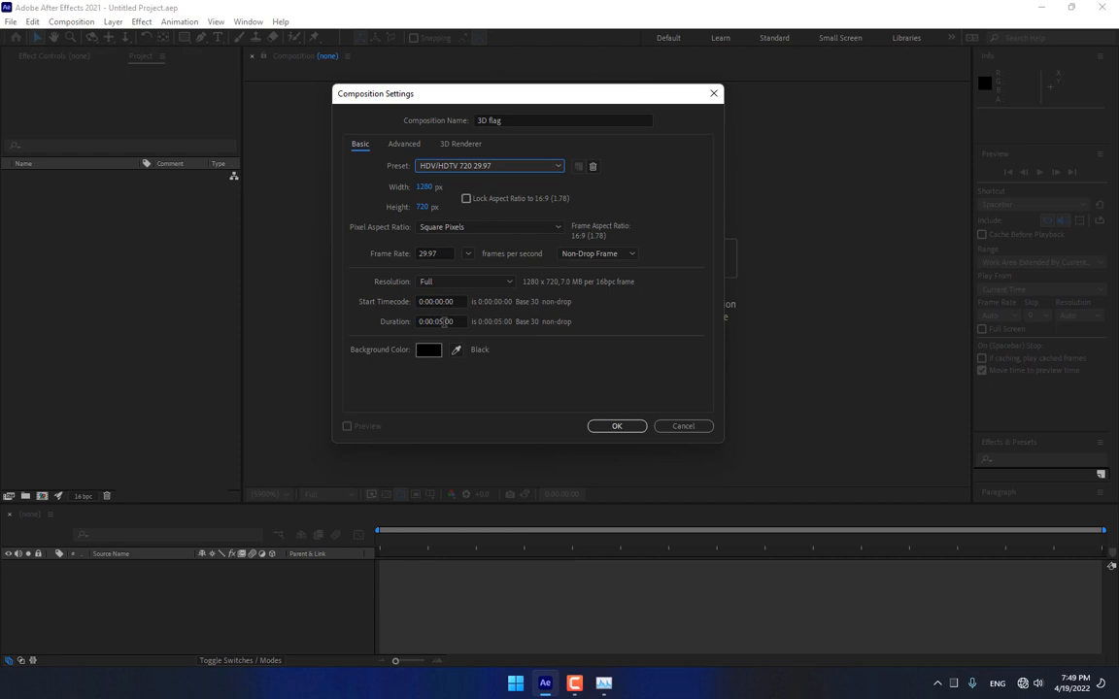
{"action": "left_click", "coordinate": [616, 426]}
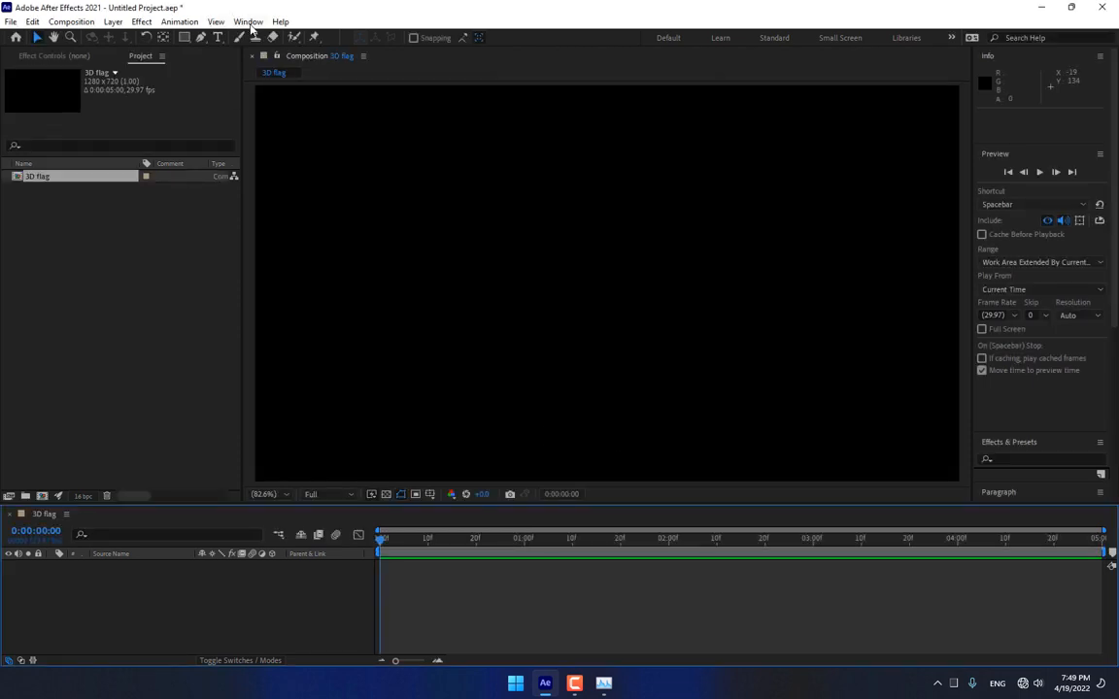
Reset the "Effects" workspace to its saved layout.
{"action": "left_click", "coordinate": [250, 23]}
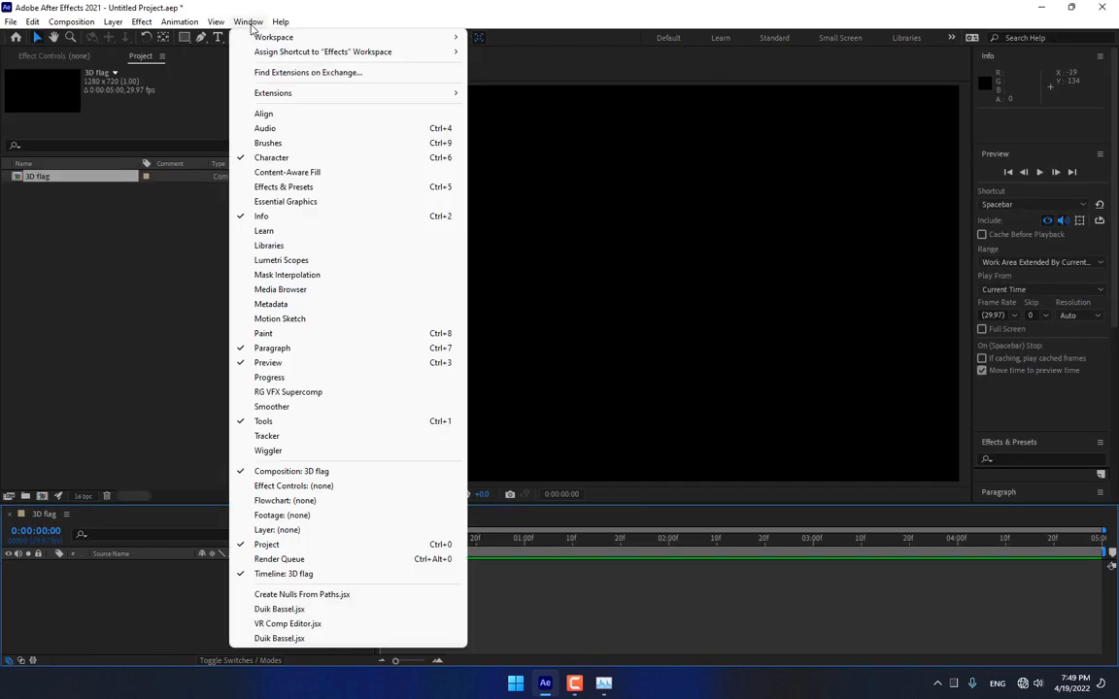
{"action": "mouse_move", "coordinate": [247, 37]}
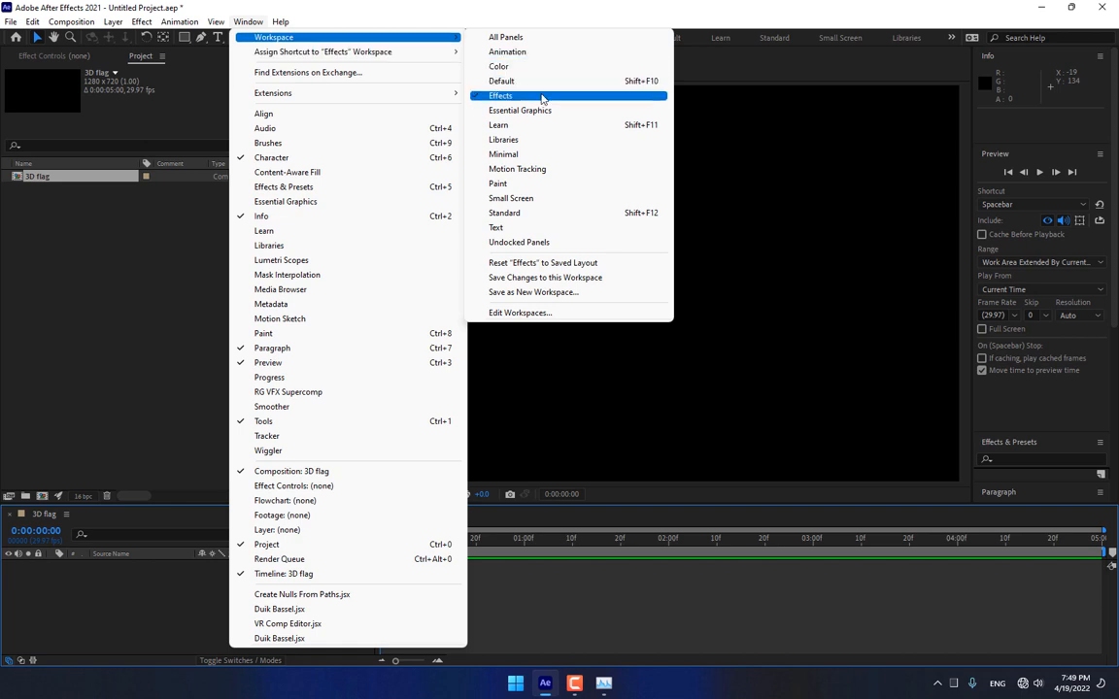
{"action": "left_click", "coordinate": [532, 264]}
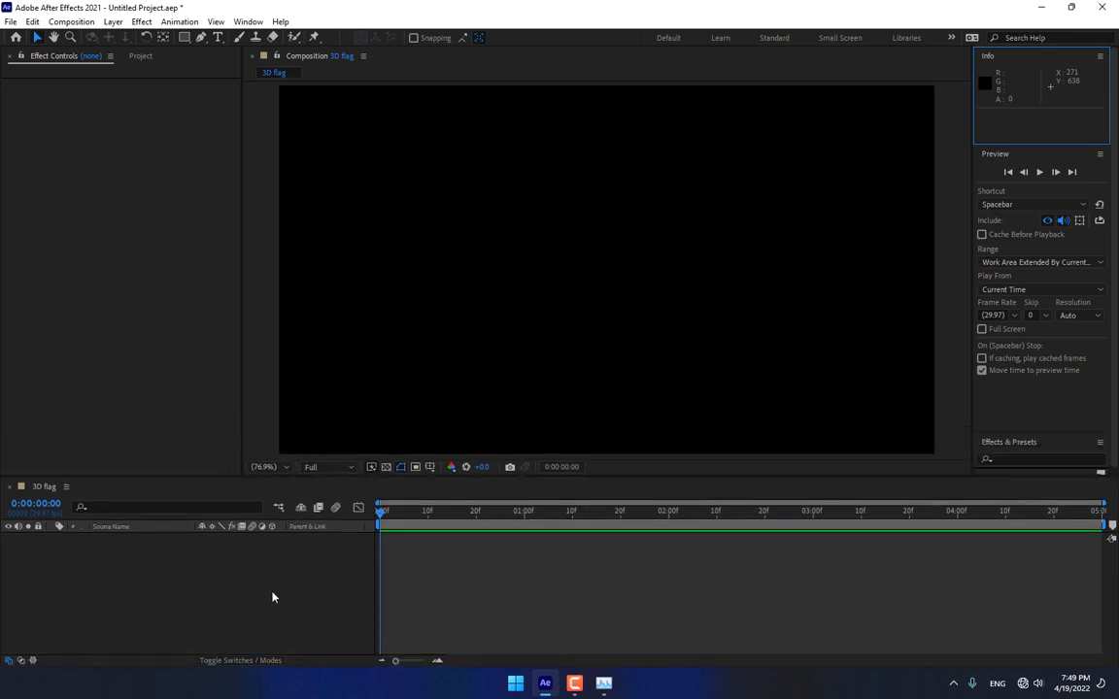
Add a 1280 x 720 px solid layer named "3D flag" to the composition.
{"action": "right_click", "coordinate": [271, 594]}
{"action": "mouse_move", "coordinate": [310, 428]}
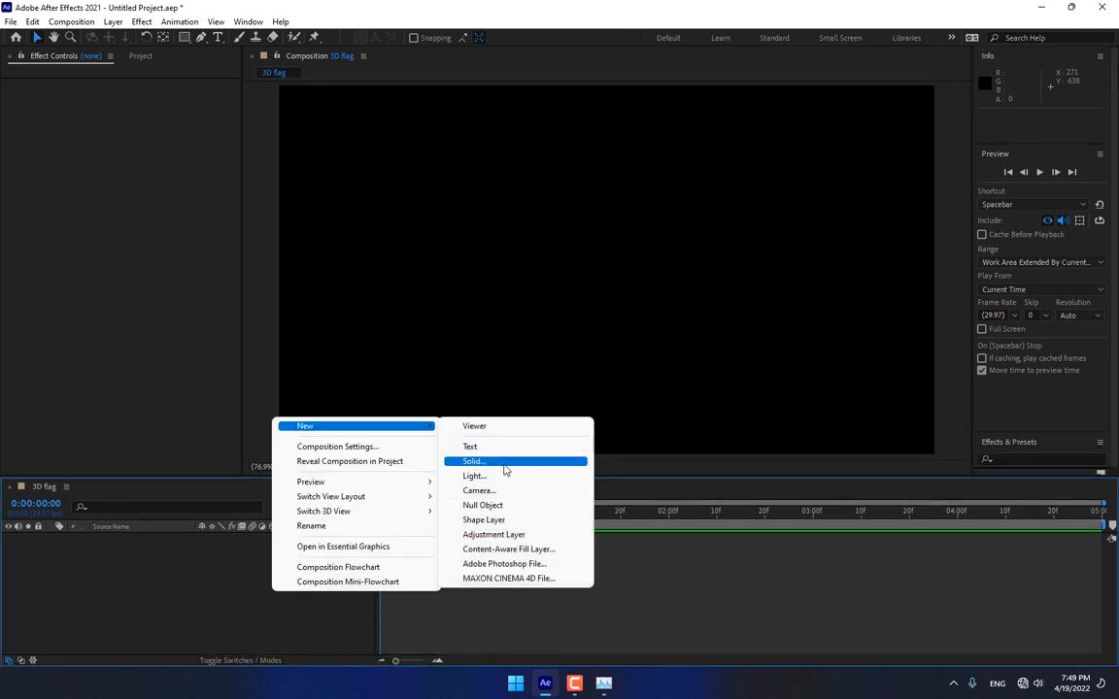
{"action": "left_click", "coordinate": [504, 470]}
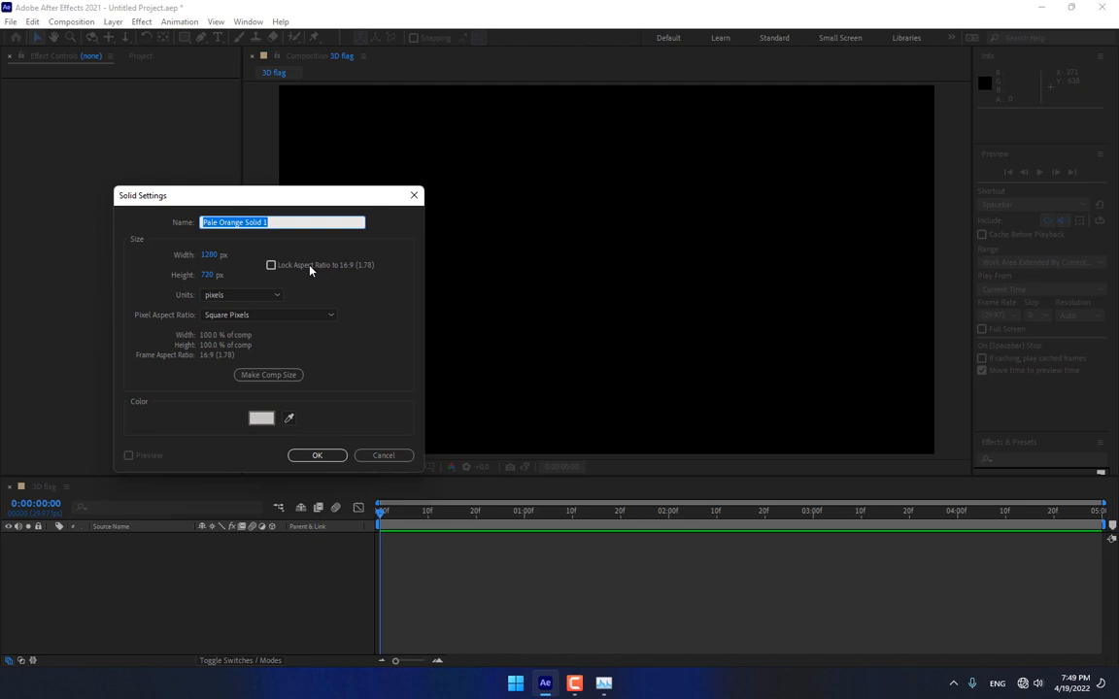
{"action": "type", "text": "3D flag"}
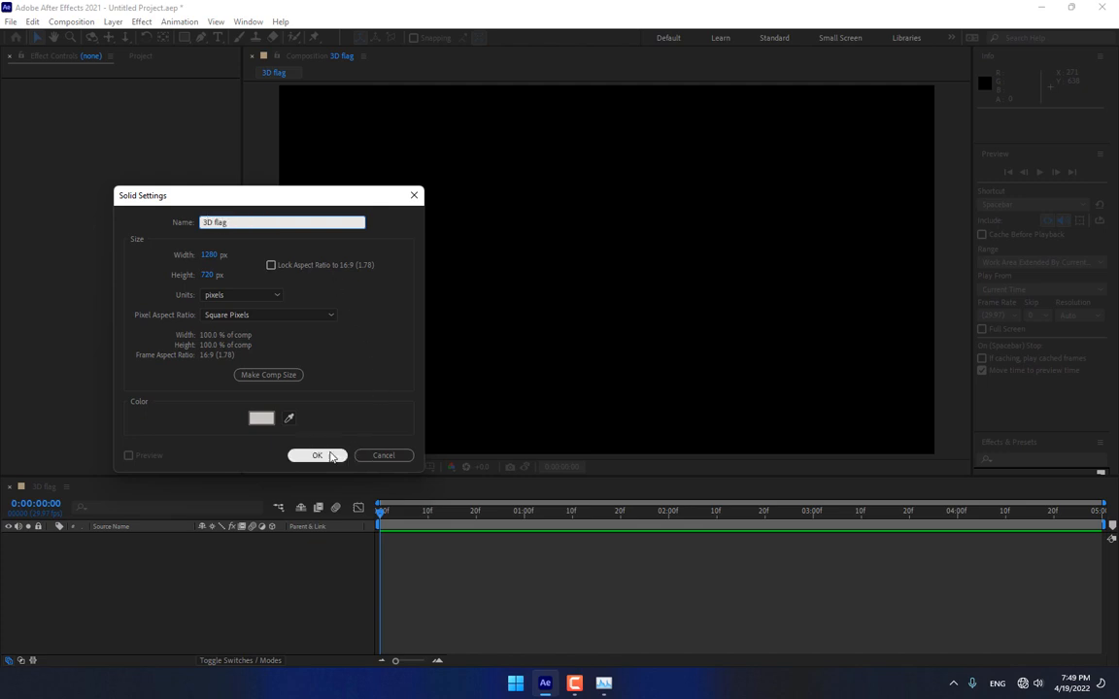
{"action": "left_click", "coordinate": [316, 455]}
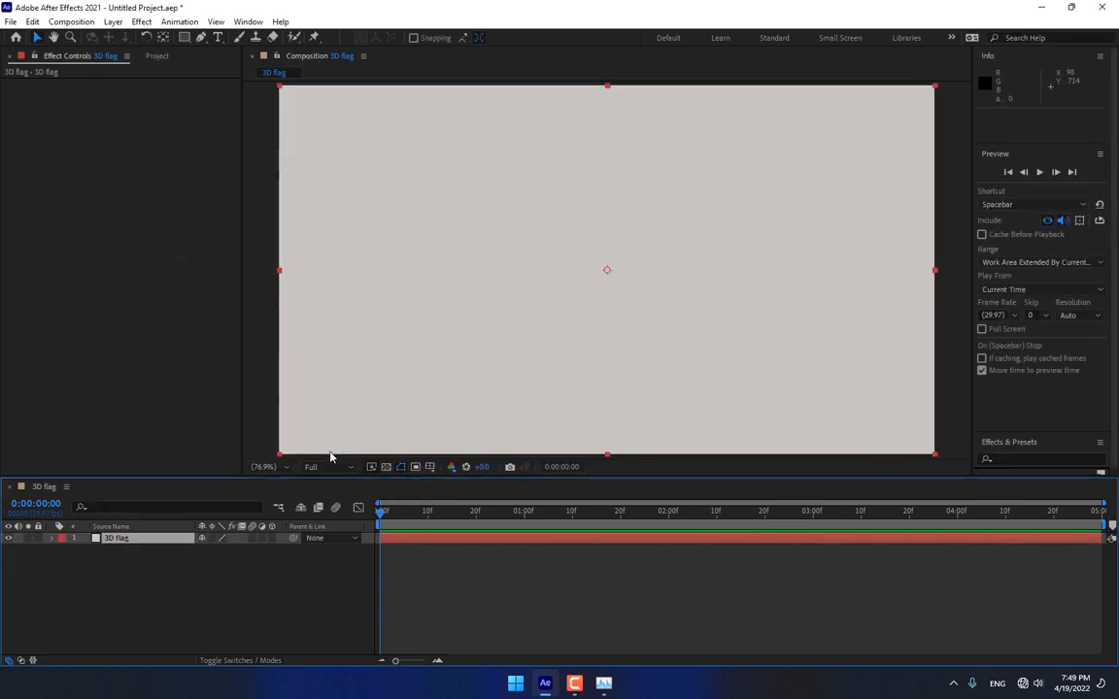
Apply the Zaxwerks 3D Flag effect to the "3D flag" solid layer.
{"action": "left_click", "coordinate": [141, 21]}
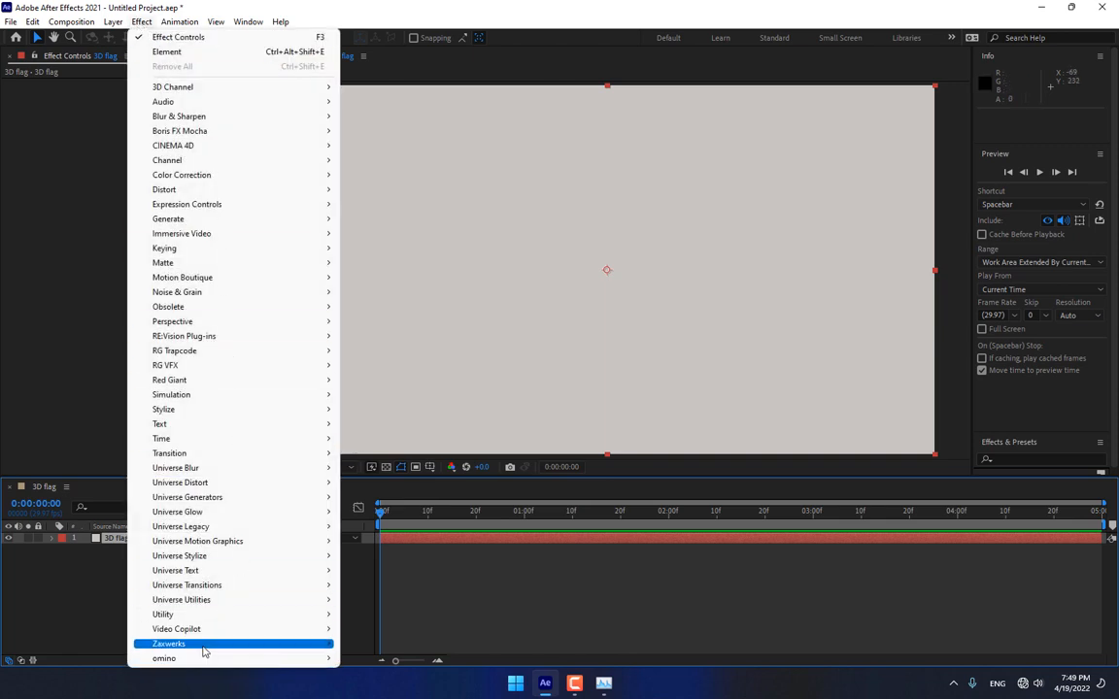
{"action": "mouse_move", "coordinate": [204, 652]}
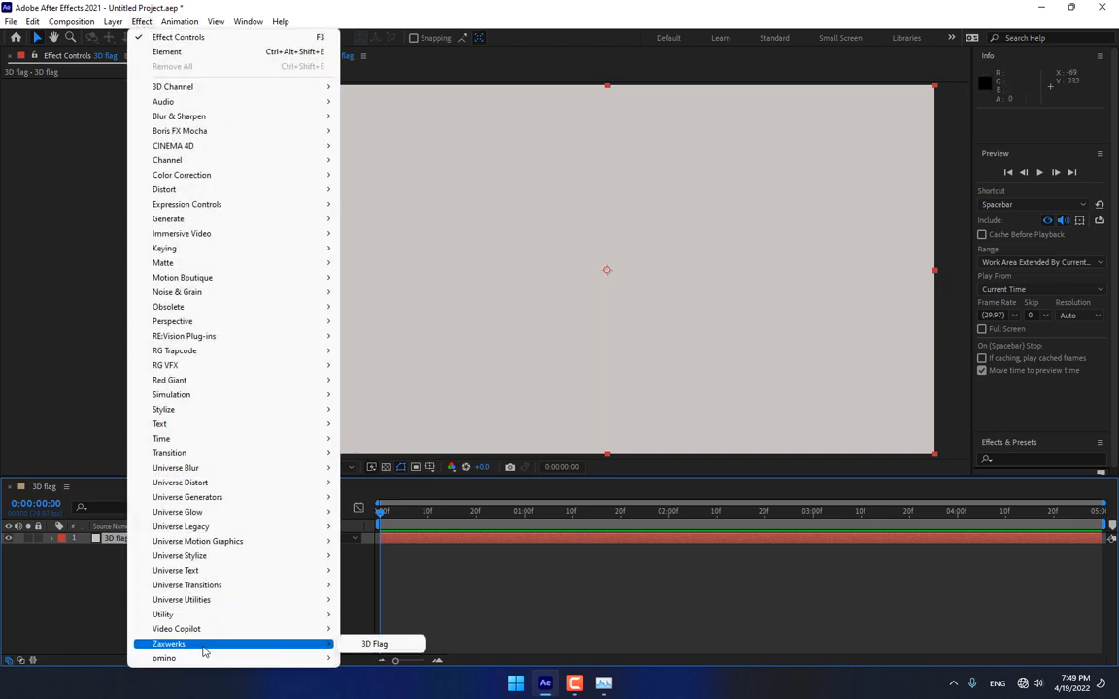
{"action": "left_click", "coordinate": [384, 644]}
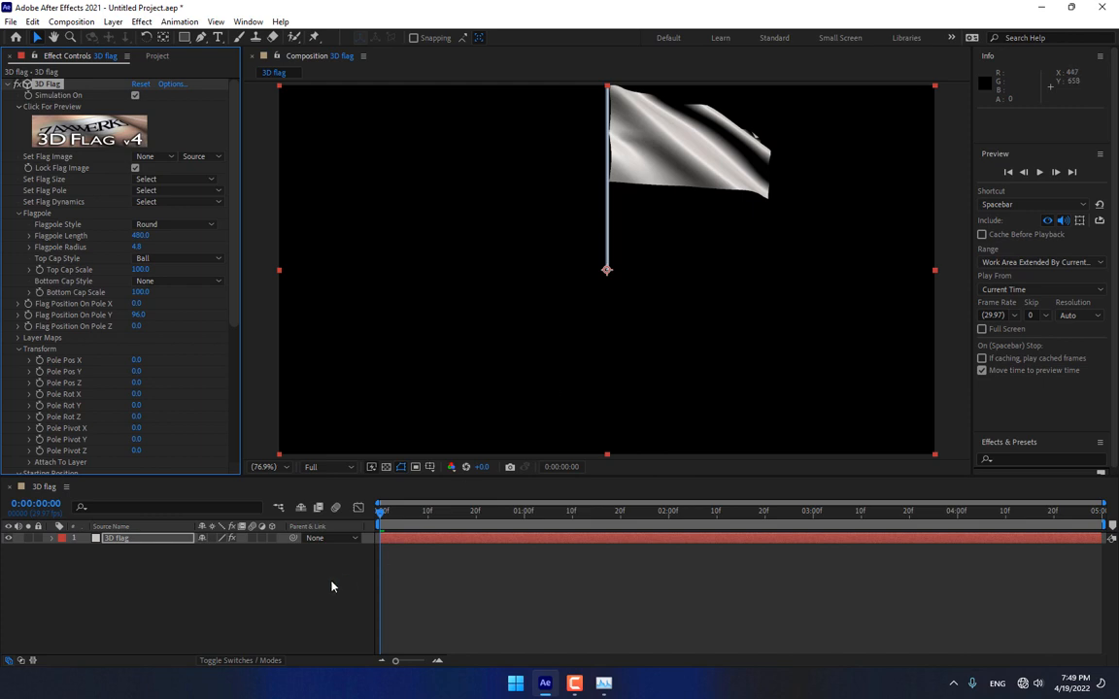
Add a two-node camera with the 24mm preset and pan it until the whole flag and pole fit in the frame.
{"action": "right_click", "coordinate": [331, 587]}
{"action": "mouse_move", "coordinate": [388, 433]}
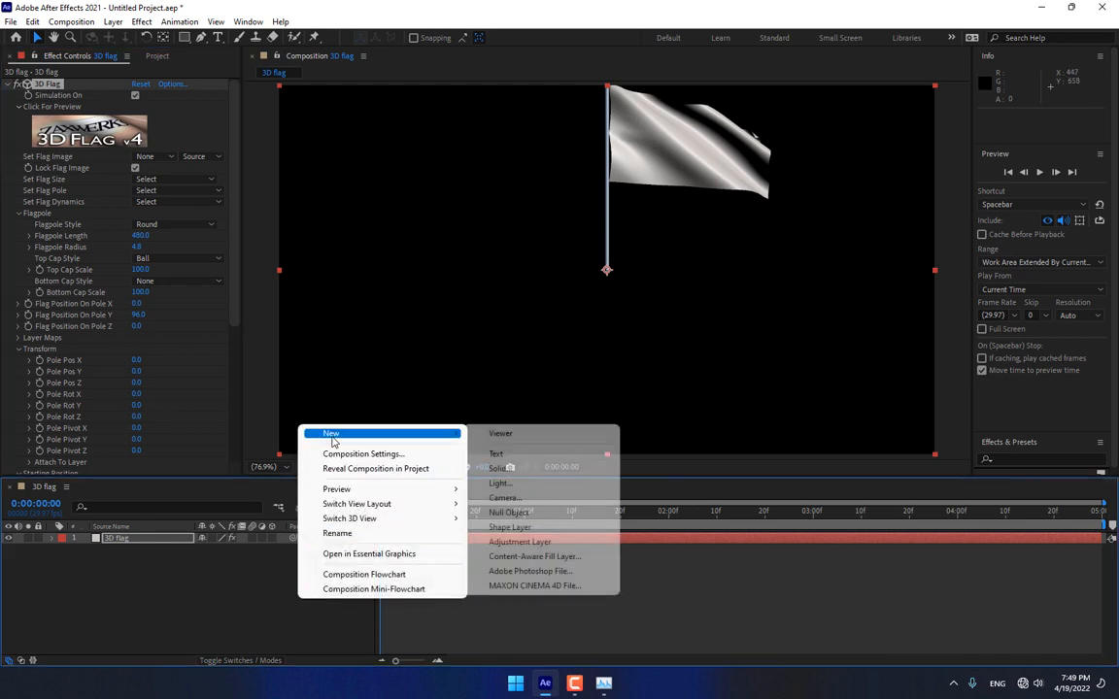
{"action": "left_click", "coordinate": [544, 497]}
{"action": "left_click", "coordinate": [508, 207]}
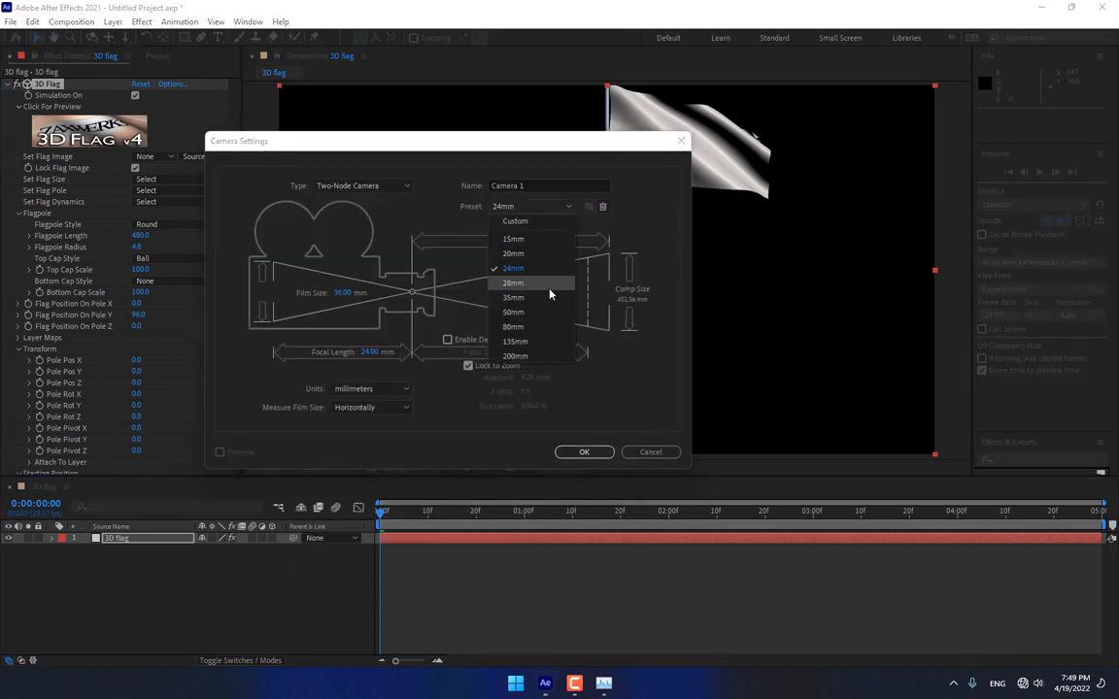
{"action": "left_click", "coordinate": [583, 401]}
{"action": "left_click", "coordinate": [584, 453]}
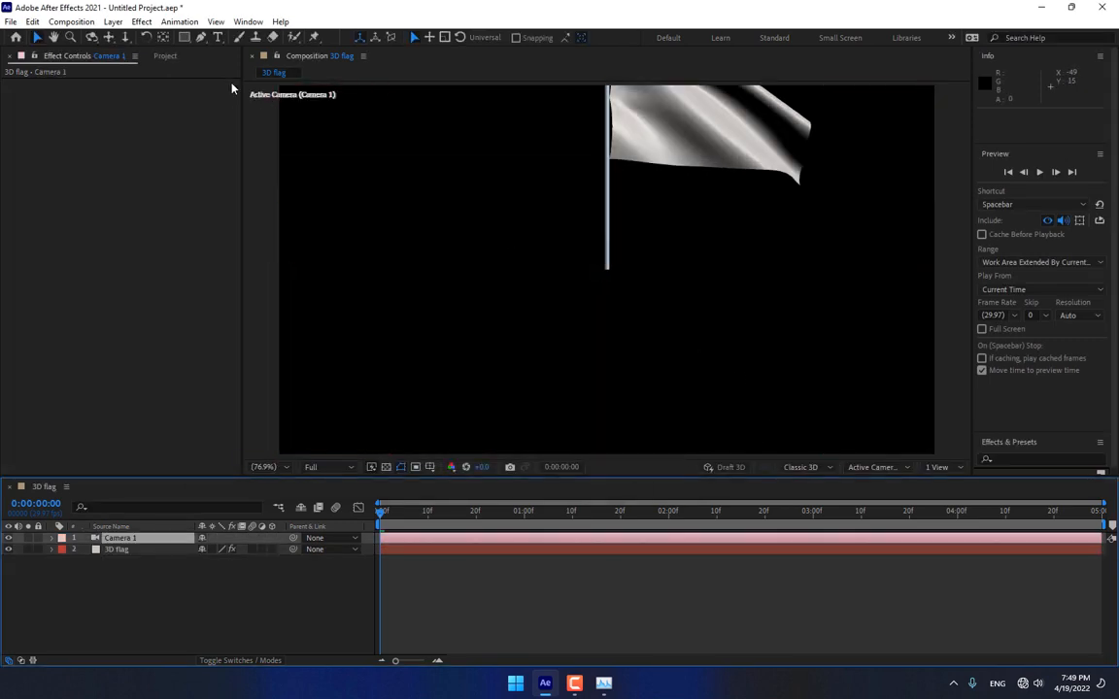
{"action": "left_click_drag", "start_coordinate": [537, 184], "coordinate": [504, 290]}
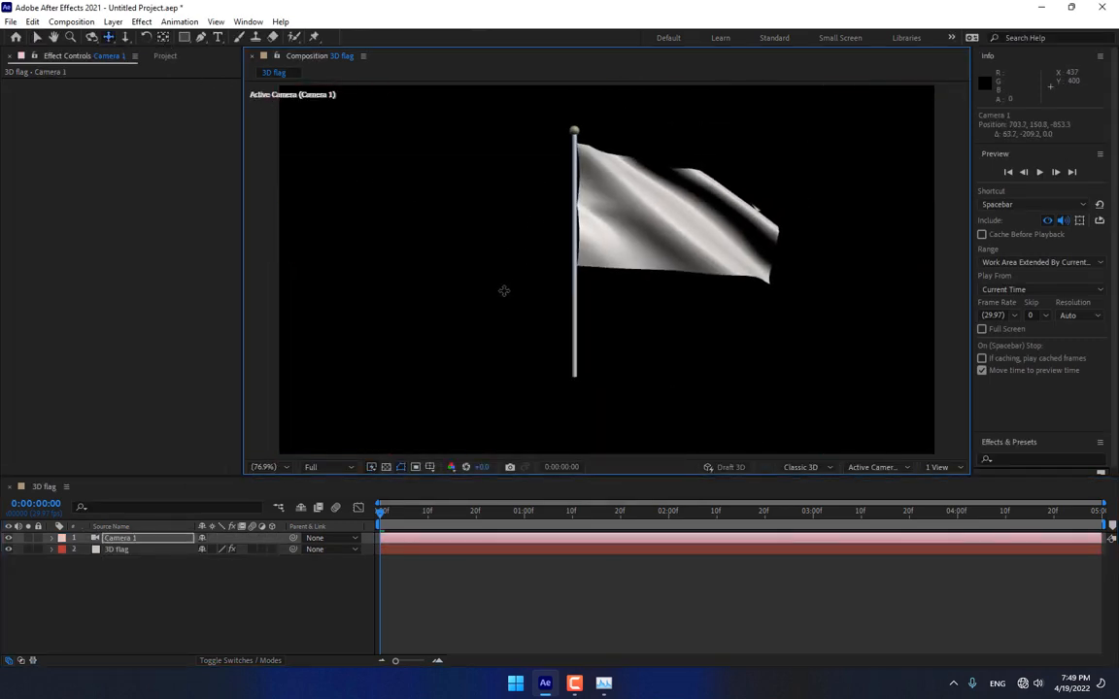
Shorten the work area to the first two seconds, preview the flag animation and place the current time at 0:00:00:06.
{"action": "left_click", "coordinate": [1039, 173]}
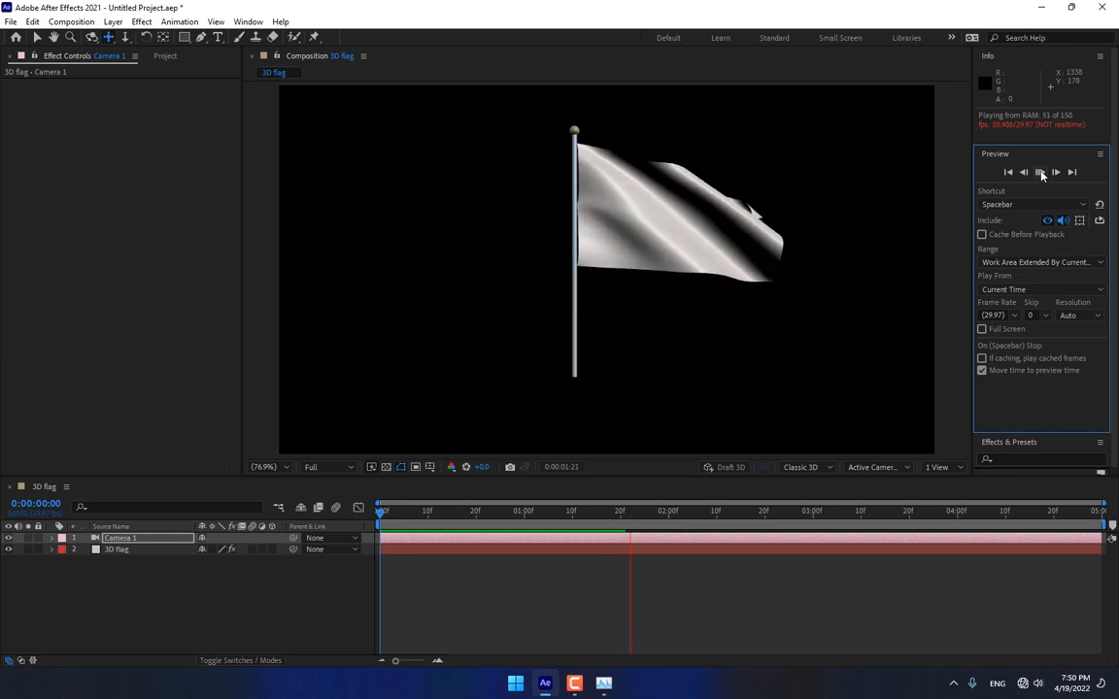
{"action": "left_click", "coordinate": [1039, 172]}
{"action": "left_click_drag", "start_coordinate": [1107, 525], "coordinate": [668, 549]}
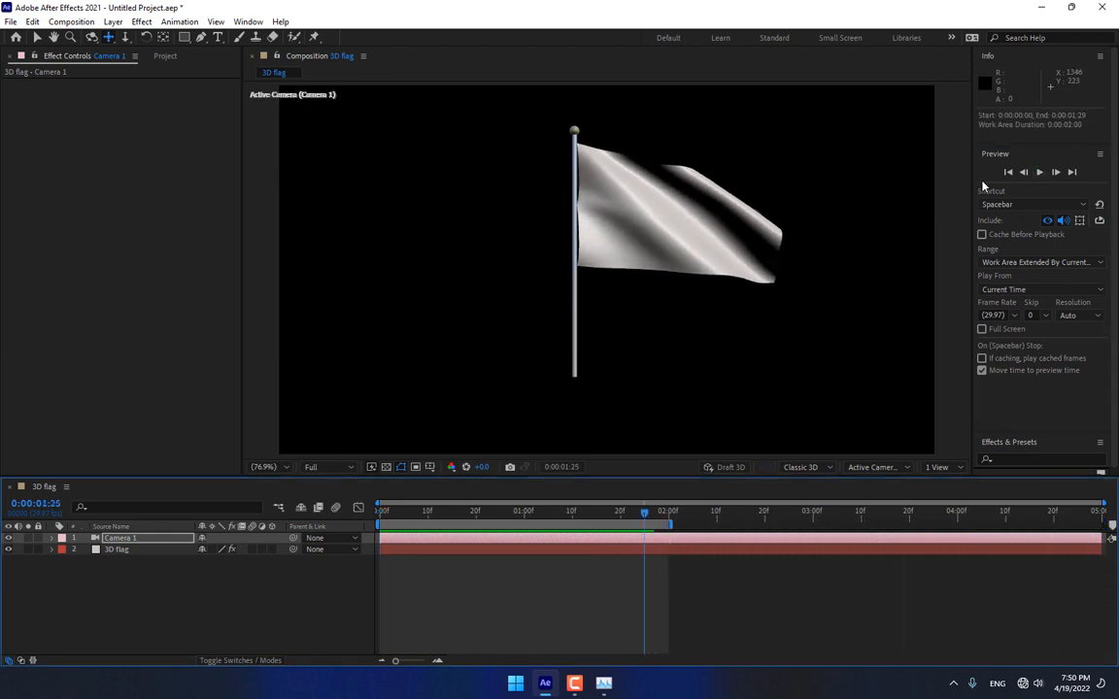
{"action": "left_click", "coordinate": [1039, 172]}
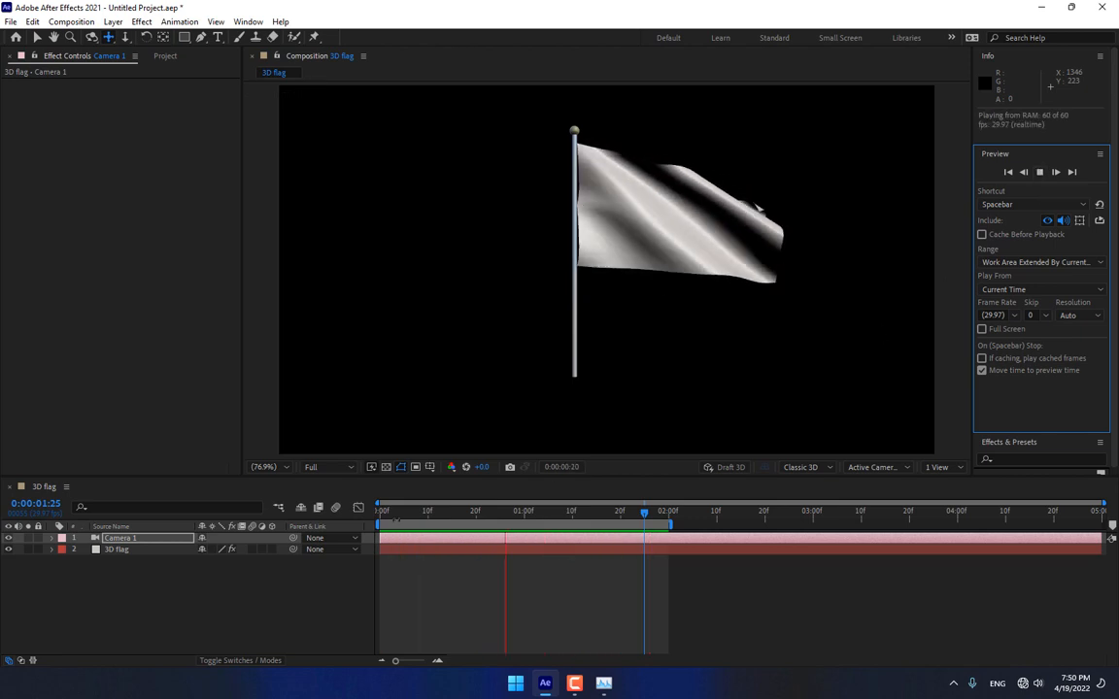
{"action": "left_click_drag", "start_coordinate": [466, 517], "coordinate": [408, 529]}
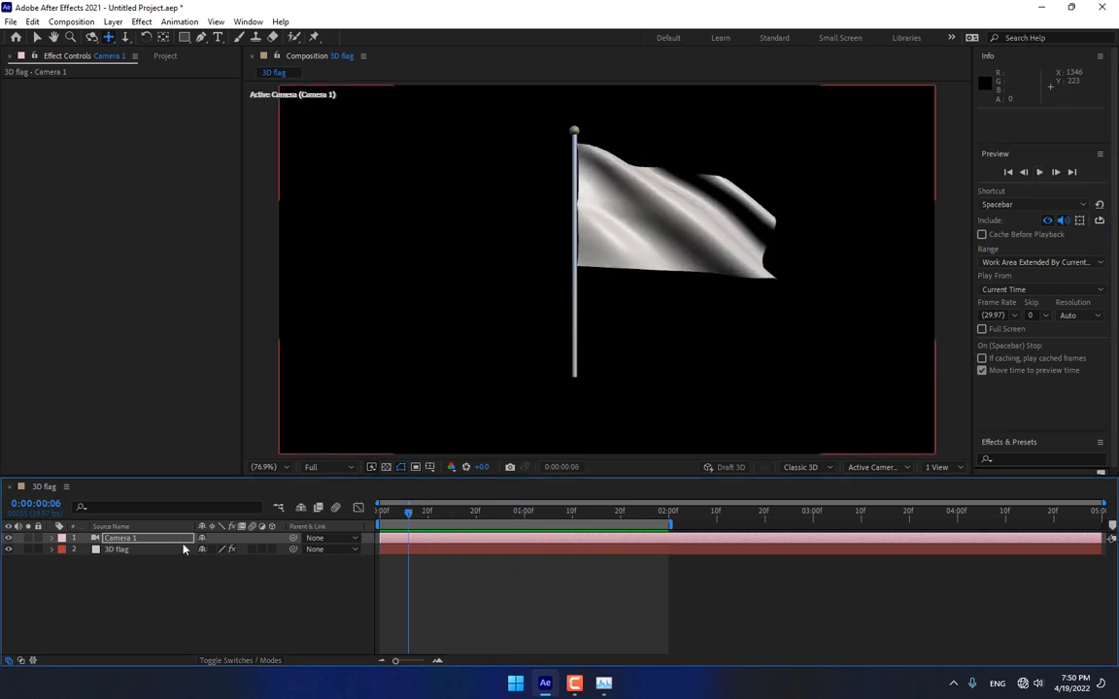
Open the 3D Flag set-up window from the "3D flag" layer's effect and play the flag animation there.
{"action": "left_click", "coordinate": [143, 550]}
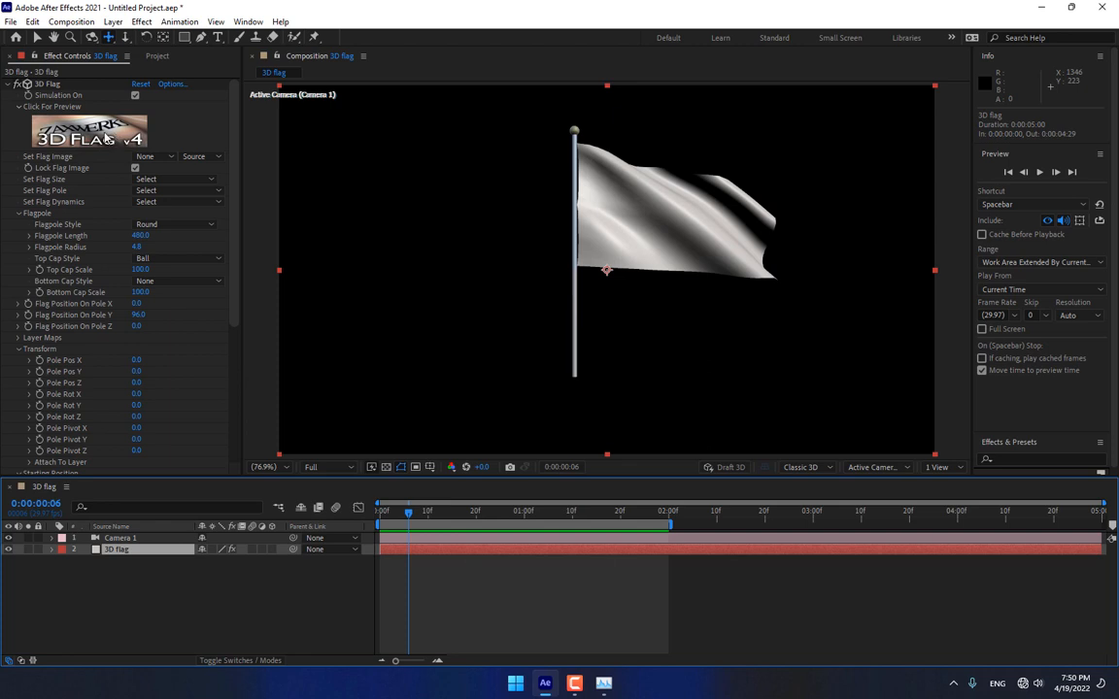
{"action": "left_click", "coordinate": [101, 137]}
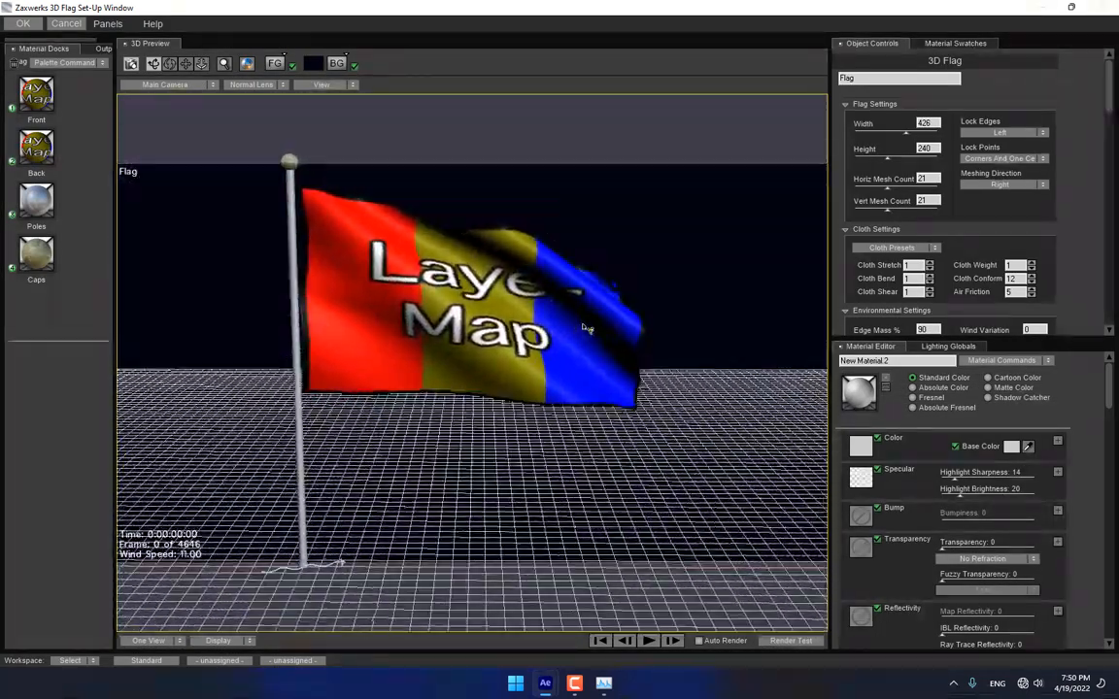
{"action": "left_click", "coordinate": [108, 23]}
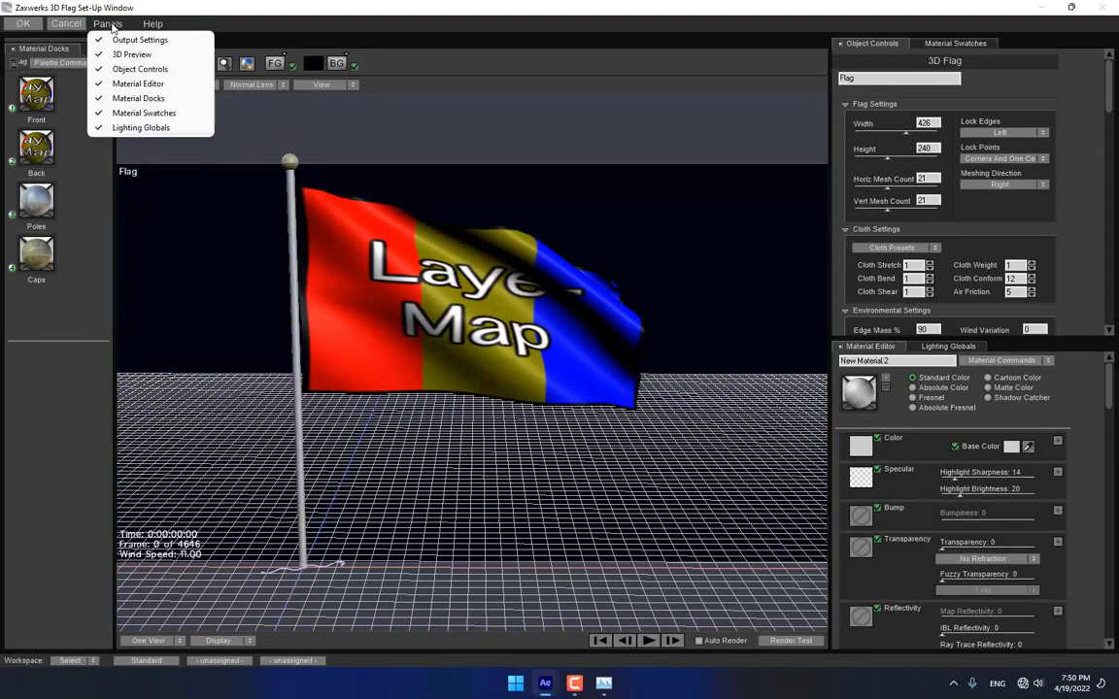
{"action": "left_click", "coordinate": [427, 307]}
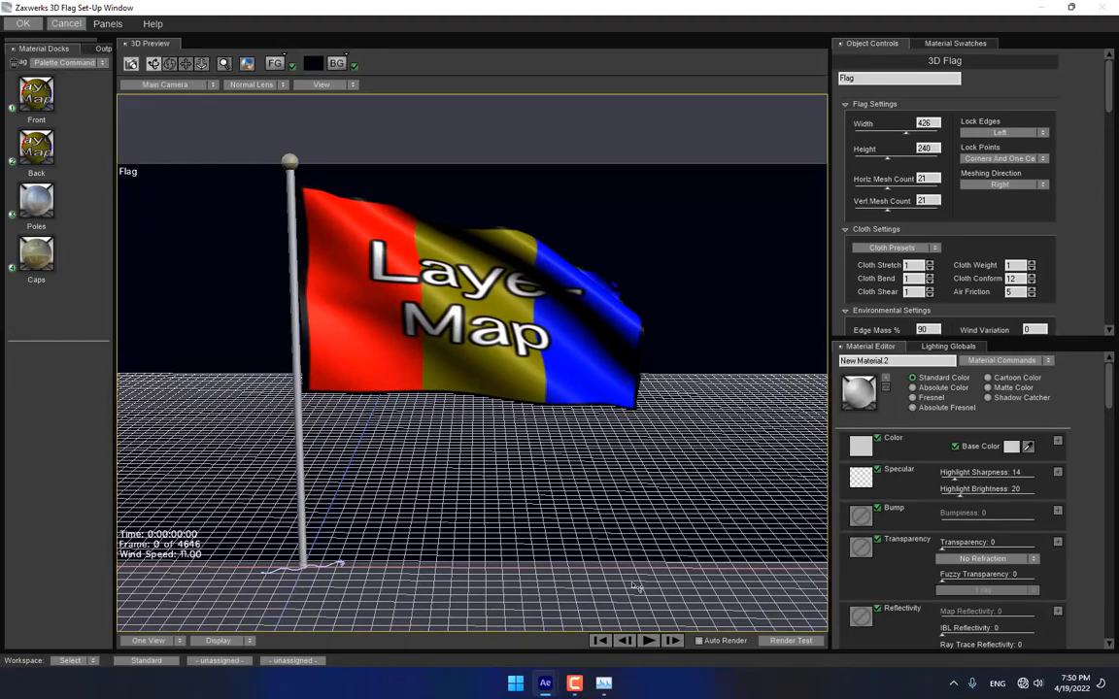
{"action": "left_click", "coordinate": [647, 640]}
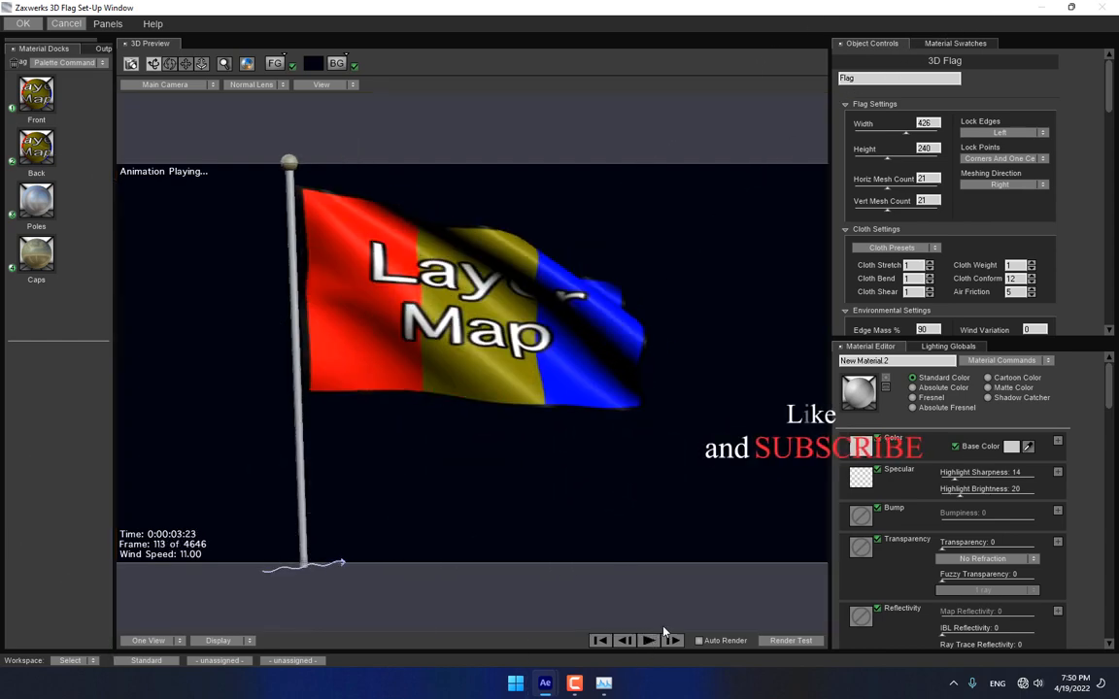
{"action": "left_click", "coordinate": [648, 640]}
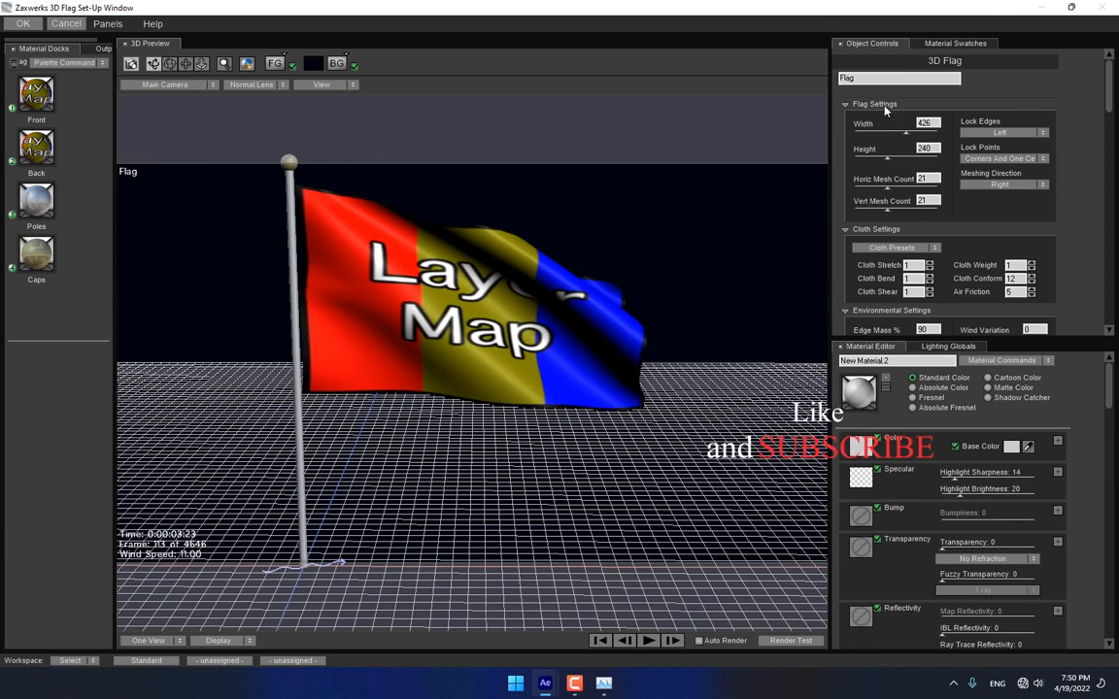
Raise the flag's horizontal mesh count to 31 and vertical mesh count to 28, and play the animation to check it.
{"action": "left_click", "coordinate": [897, 190]}
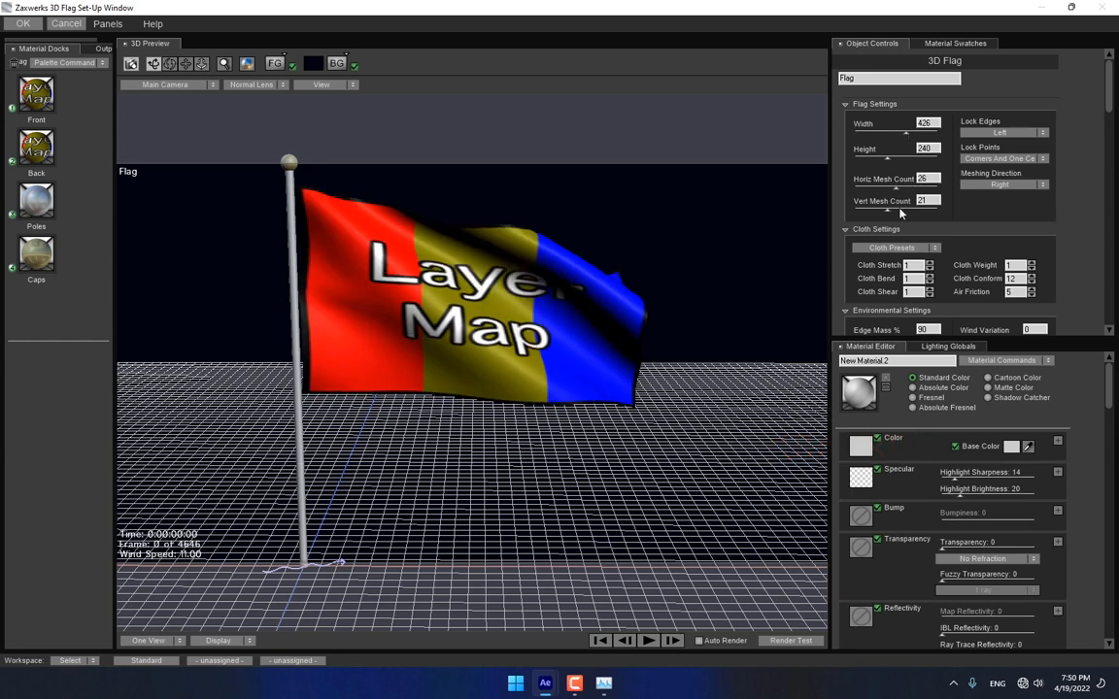
{"action": "left_click", "coordinate": [899, 209]}
{"action": "left_click", "coordinate": [904, 188]}
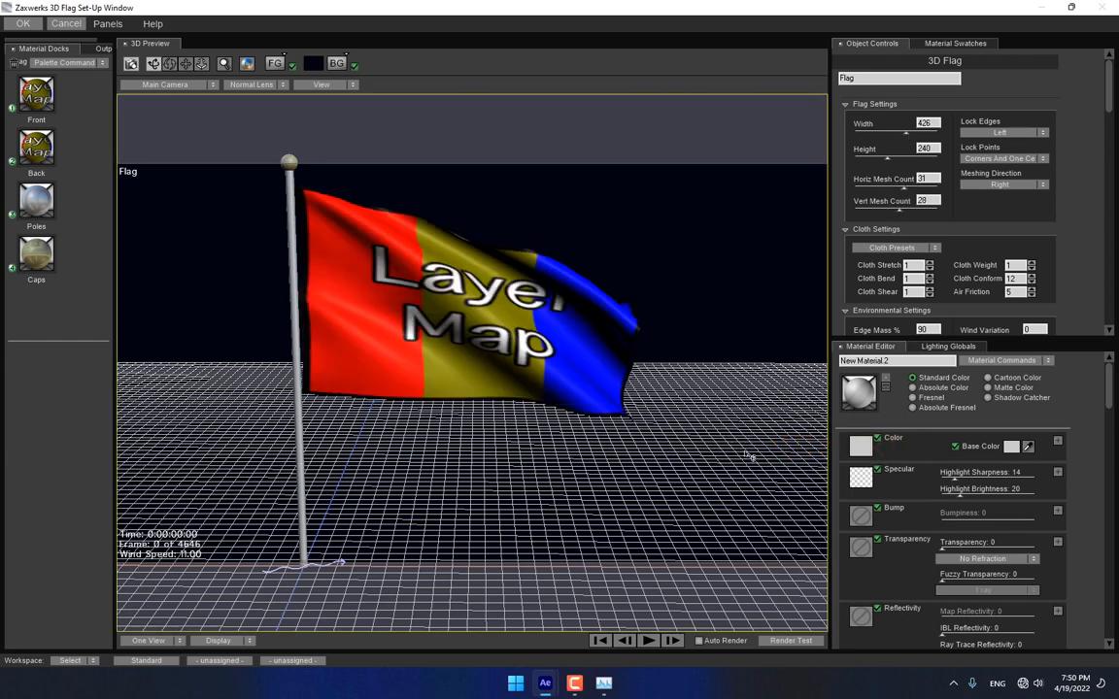
{"action": "left_click", "coordinate": [649, 642]}
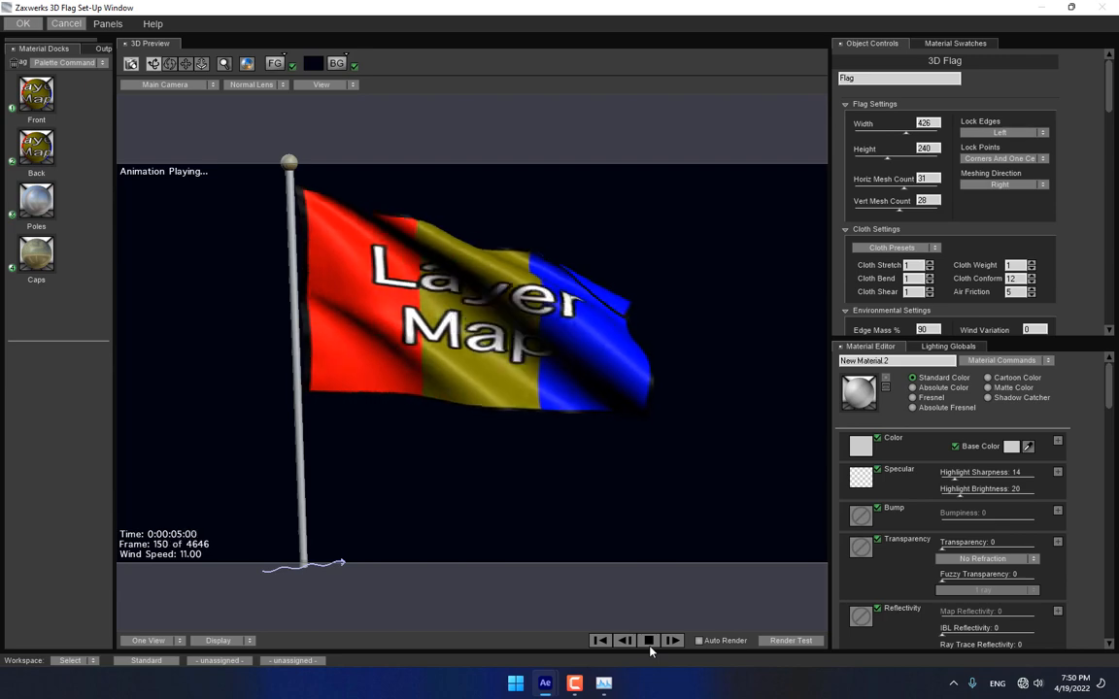
{"action": "left_click", "coordinate": [650, 644]}
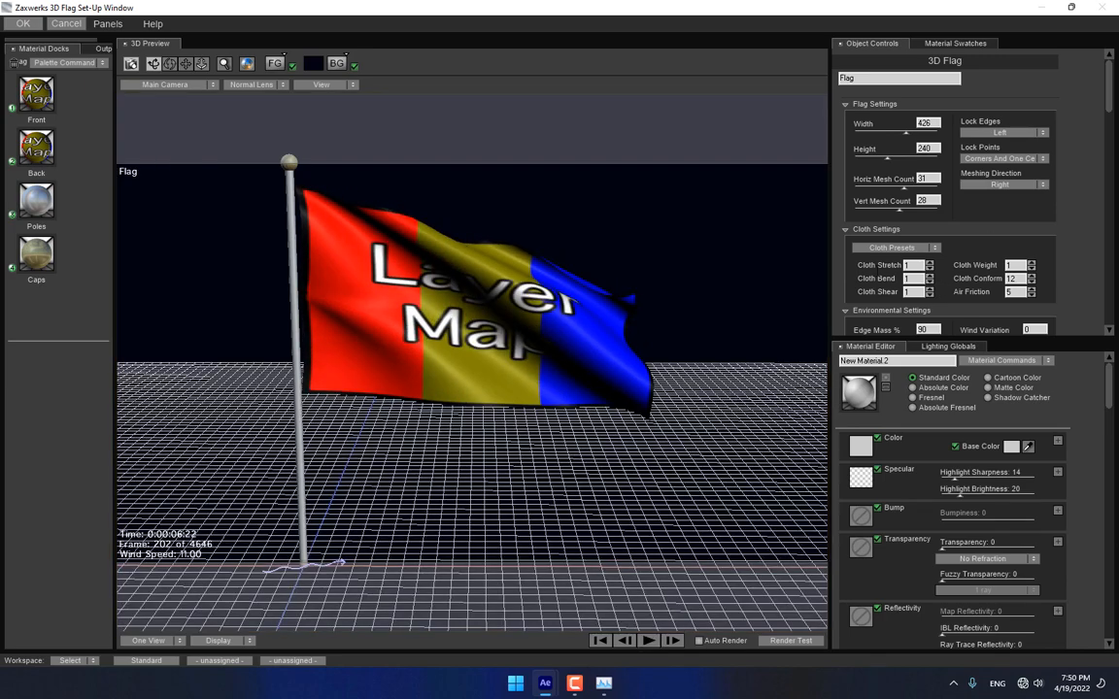
Apply the Rubbery Flag cloth preset to the flag and play the animation.
{"action": "left_click", "coordinate": [936, 249]}
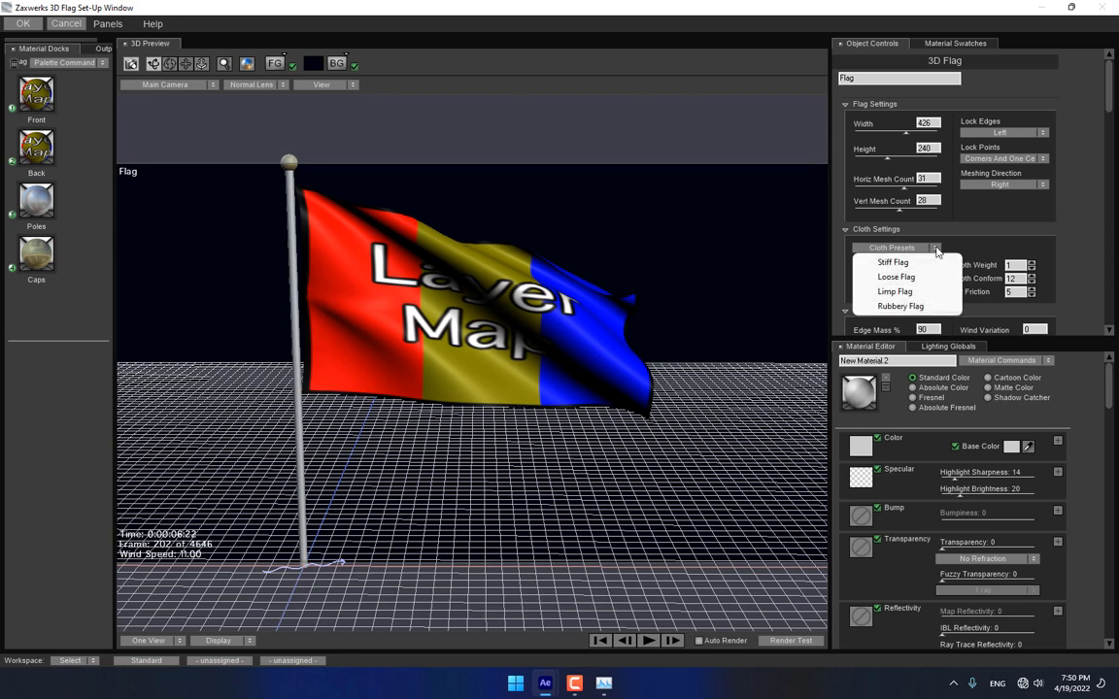
{"action": "left_click", "coordinate": [896, 306]}
{"action": "left_click", "coordinate": [648, 641]}
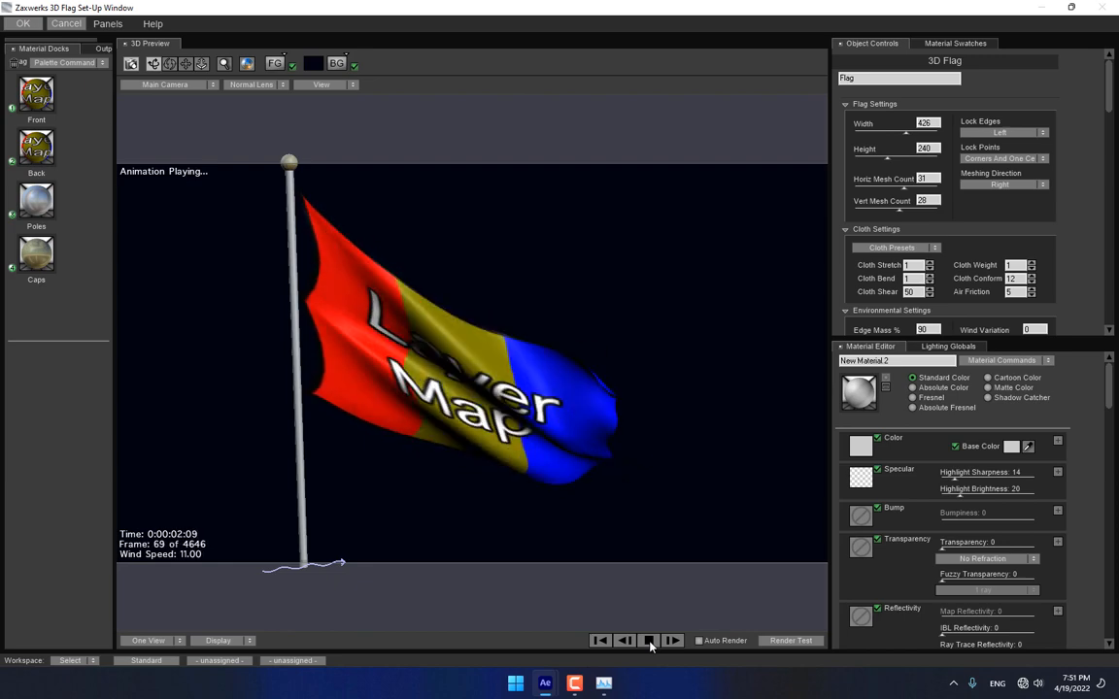
Stop the playback and apply the Canadian flag material swatch to the flag.
{"action": "left_click", "coordinate": [649, 641]}
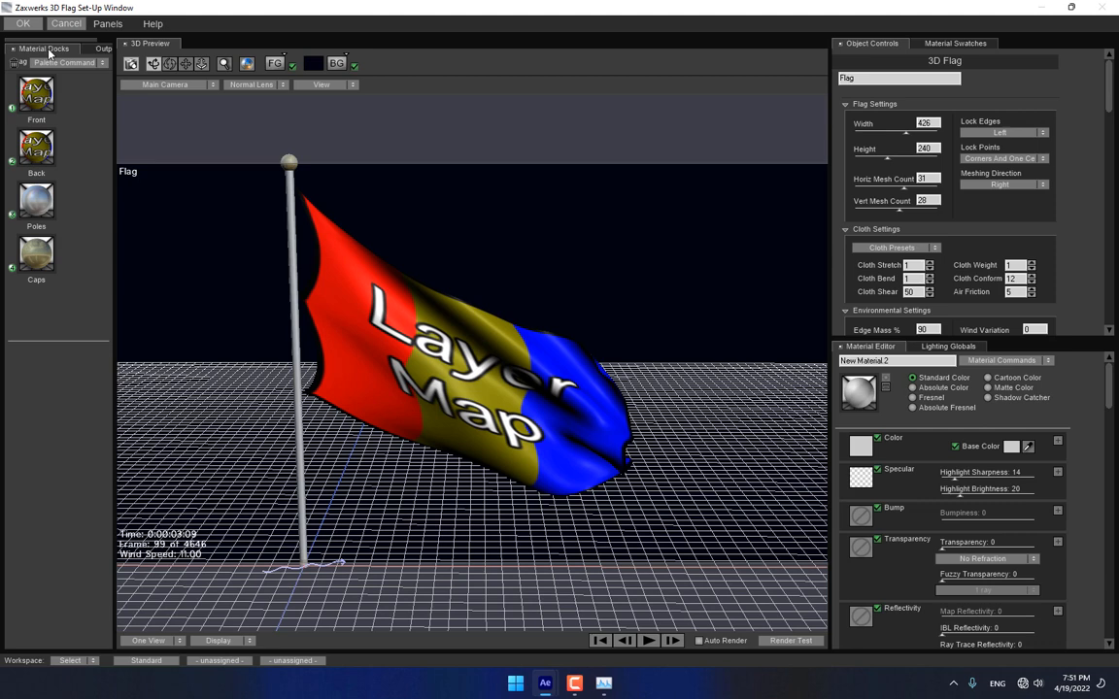
{"action": "left_click", "coordinate": [955, 44]}
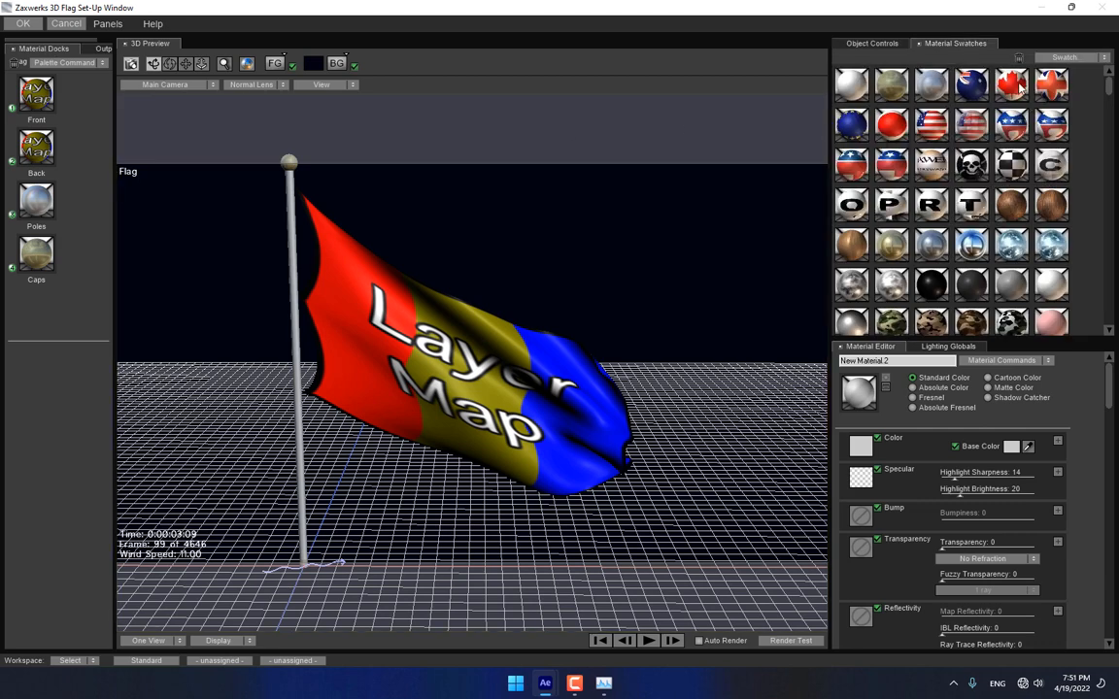
{"action": "left_click_drag", "start_coordinate": [584, 369], "coordinate": [574, 393]}
{"action": "left_click_drag", "start_coordinate": [695, 347], "coordinate": [762, 336]}
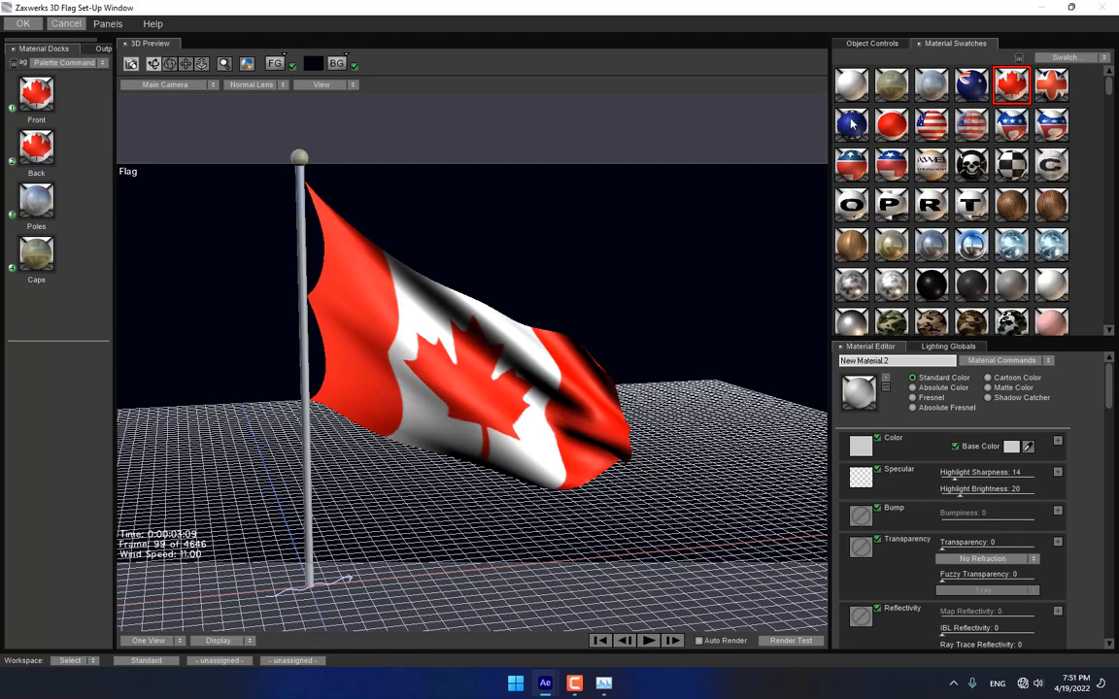
Try the blue starred swatch and the Australian flag swatch on the flag, and play the animation with the latter.
{"action": "left_click_drag", "start_coordinate": [851, 123], "coordinate": [450, 380]}
{"action": "left_click_drag", "start_coordinate": [971, 84], "coordinate": [459, 400]}
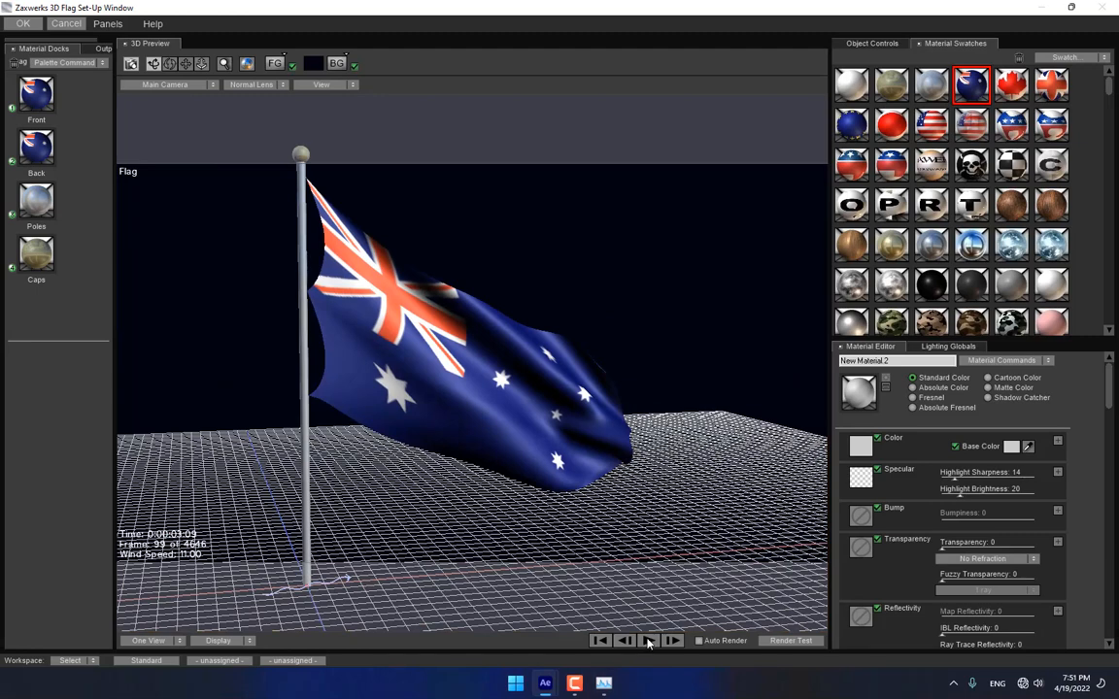
{"action": "left_click", "coordinate": [649, 641]}
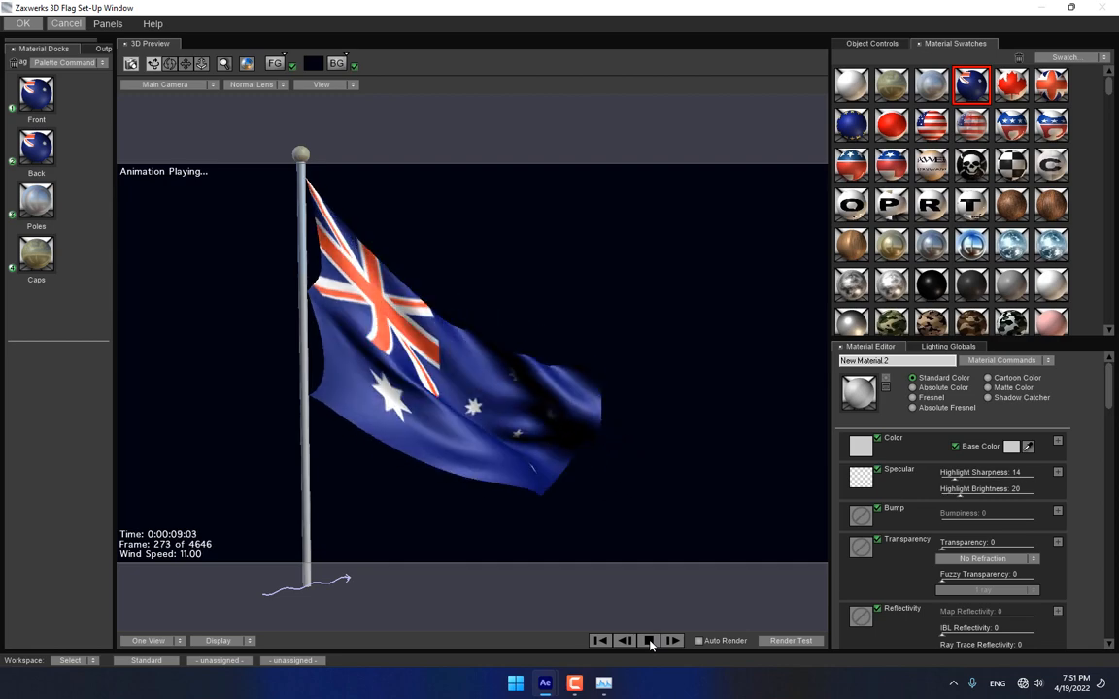
{"action": "left_click", "coordinate": [648, 641]}
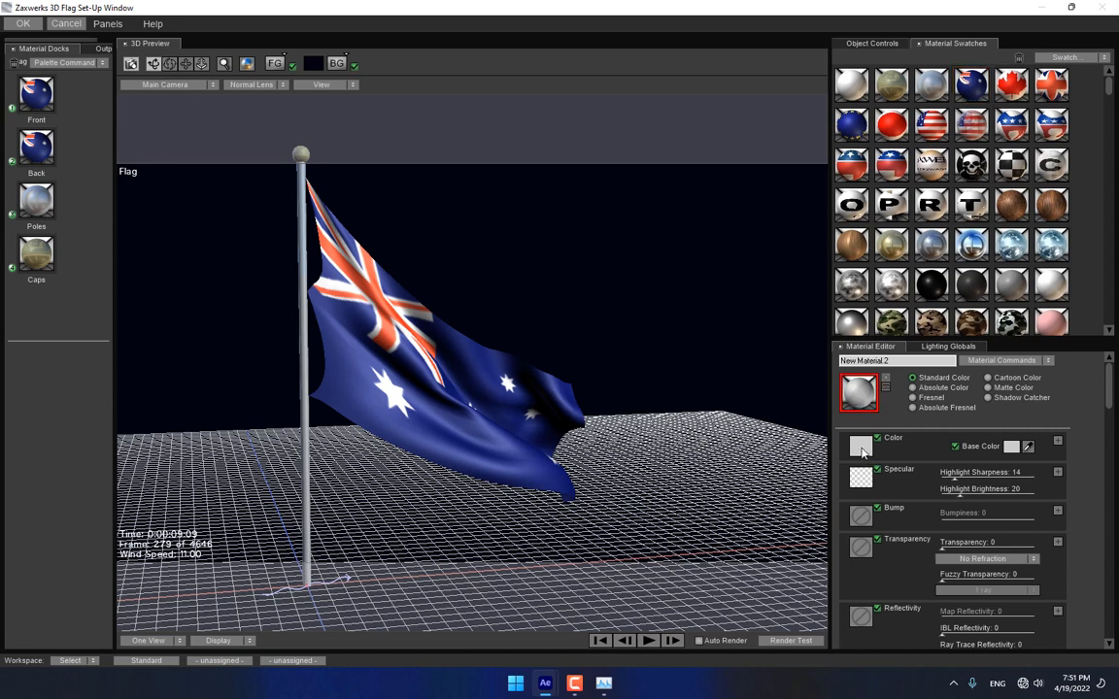
Load the black, red and green flag image from the Desktop Files folder as the material's colour, apply it to the flag and play the animation.
{"action": "left_click", "coordinate": [860, 448]}
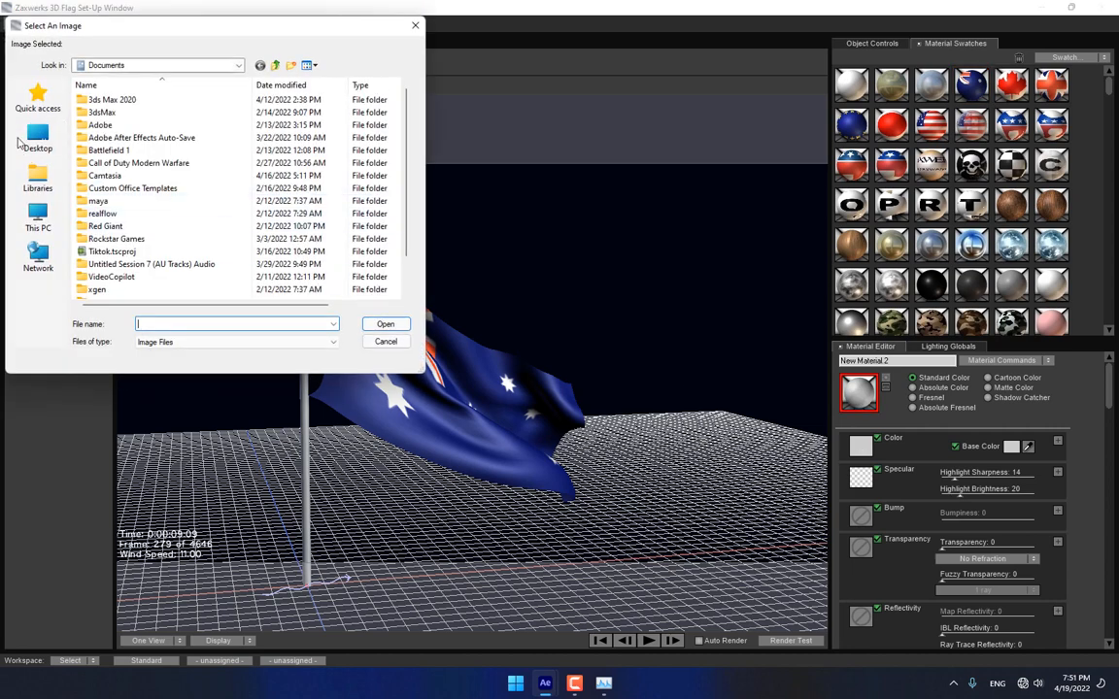
{"action": "left_click", "coordinate": [39, 135]}
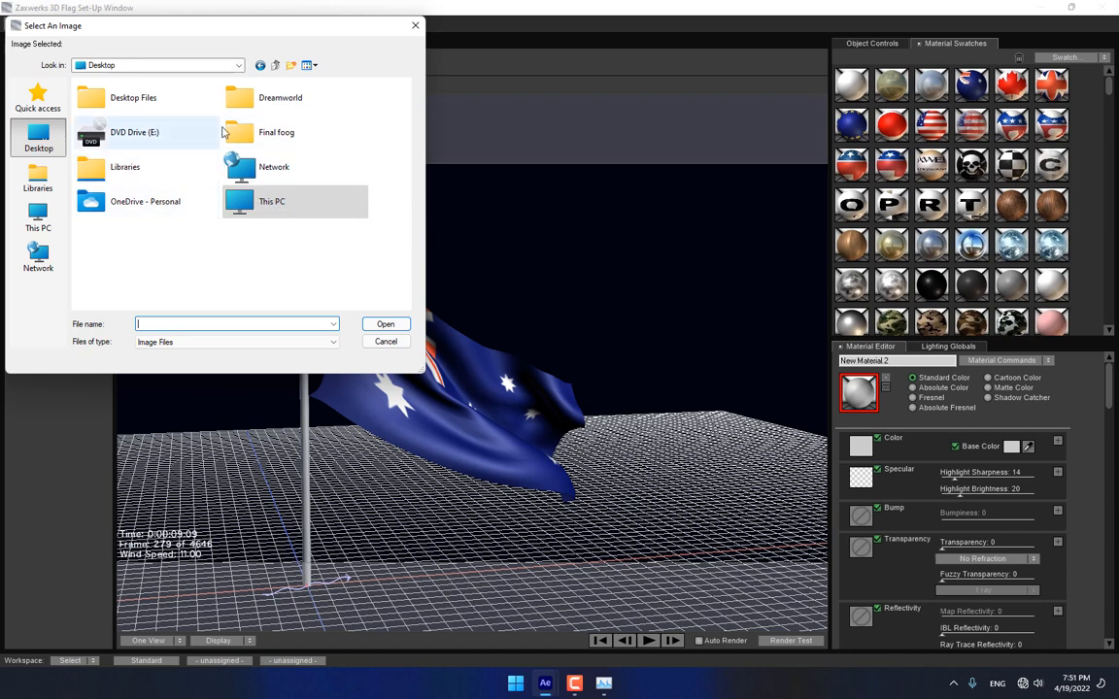
{"action": "double_click", "coordinate": [119, 97]}
{"action": "double_click", "coordinate": [247, 126]}
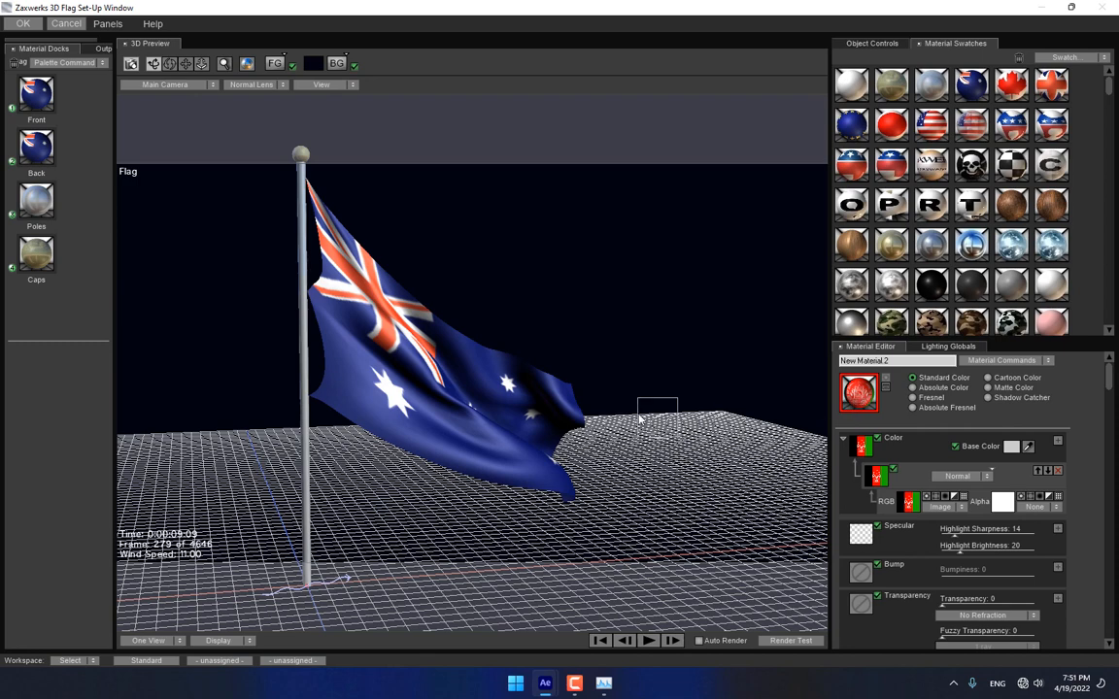
{"action": "left_click_drag", "start_coordinate": [438, 396], "coordinate": [439, 394]}
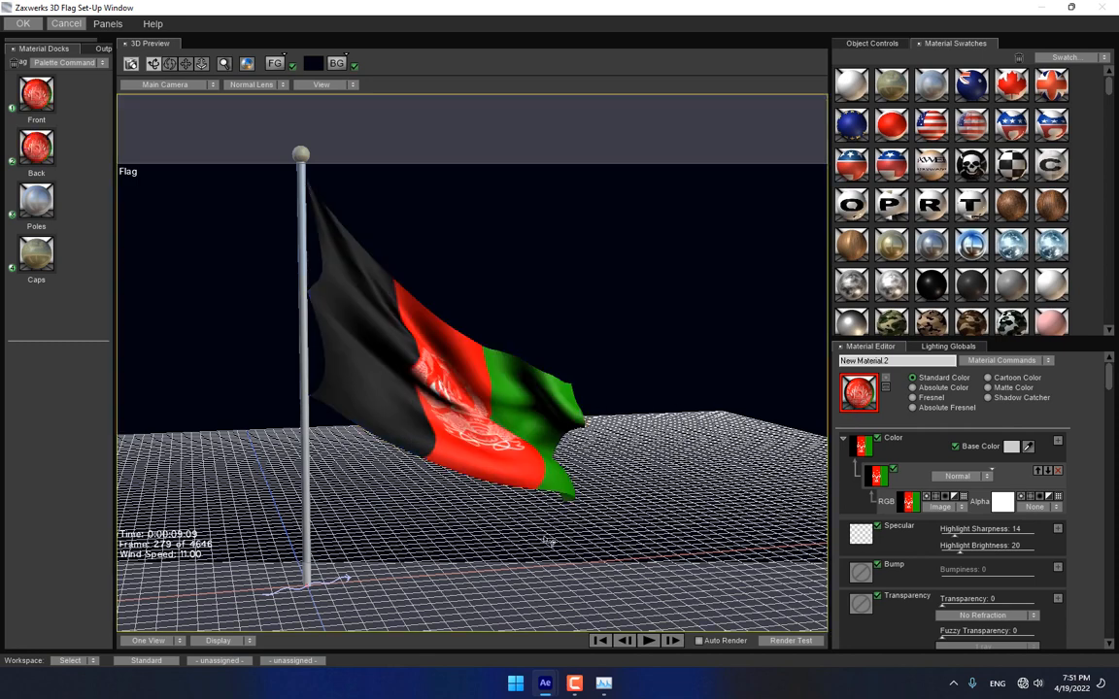
{"action": "left_click", "coordinate": [649, 641]}
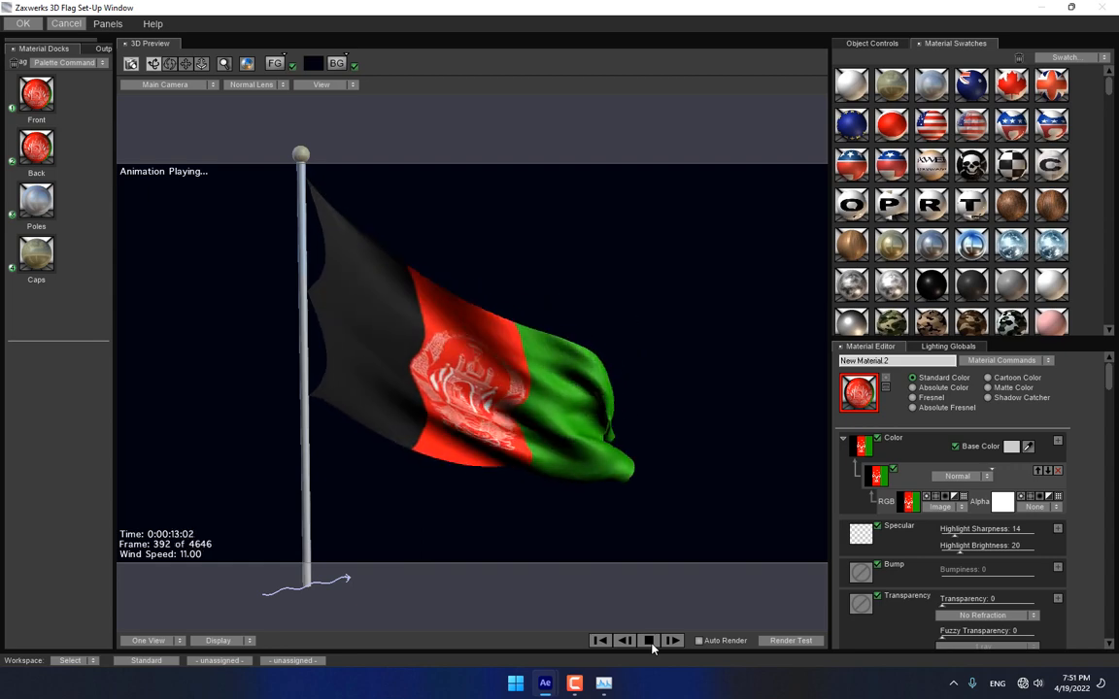
{"action": "left_click", "coordinate": [649, 641]}
Set the flag's horizontal mesh count to 35 and vertical mesh count to 33, accept the set-up and preview the composition.
{"action": "left_click", "coordinate": [858, 44]}
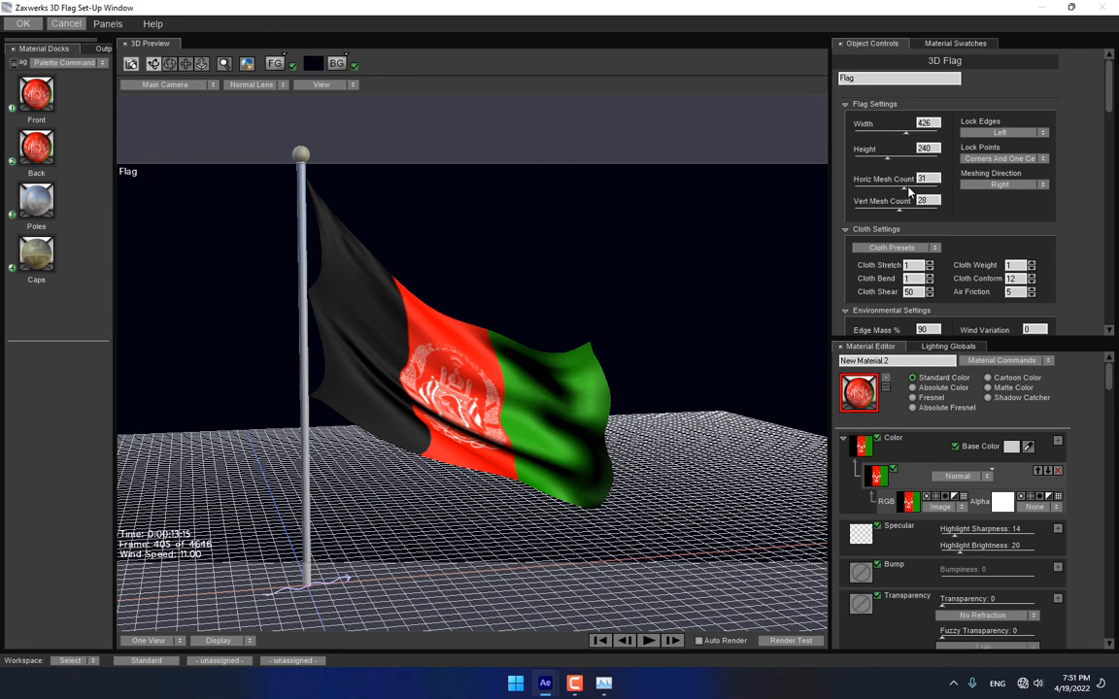
{"action": "left_click", "coordinate": [910, 191]}
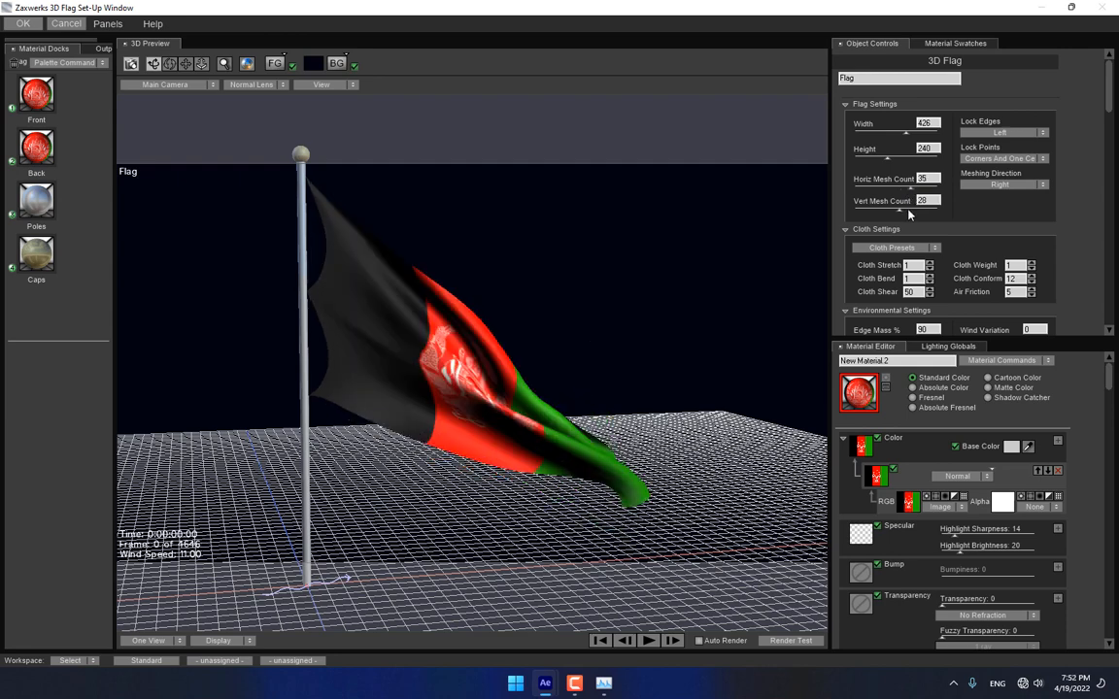
{"action": "left_click", "coordinate": [909, 209]}
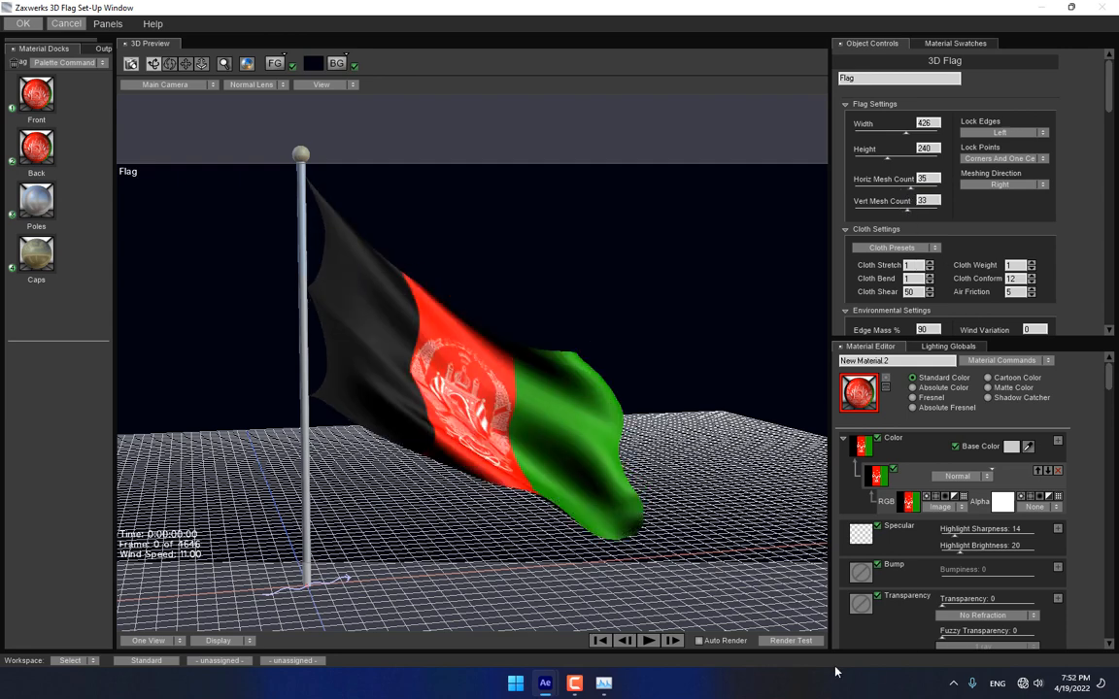
{"action": "left_click", "coordinate": [24, 23]}
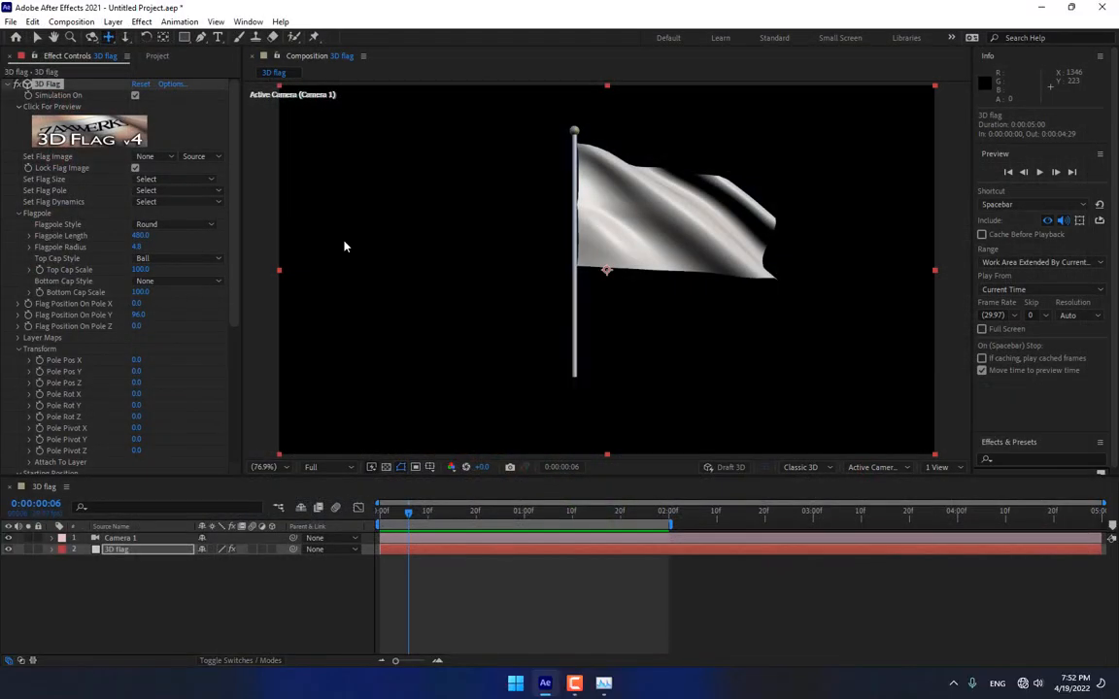
{"action": "left_click", "coordinate": [1037, 175]}
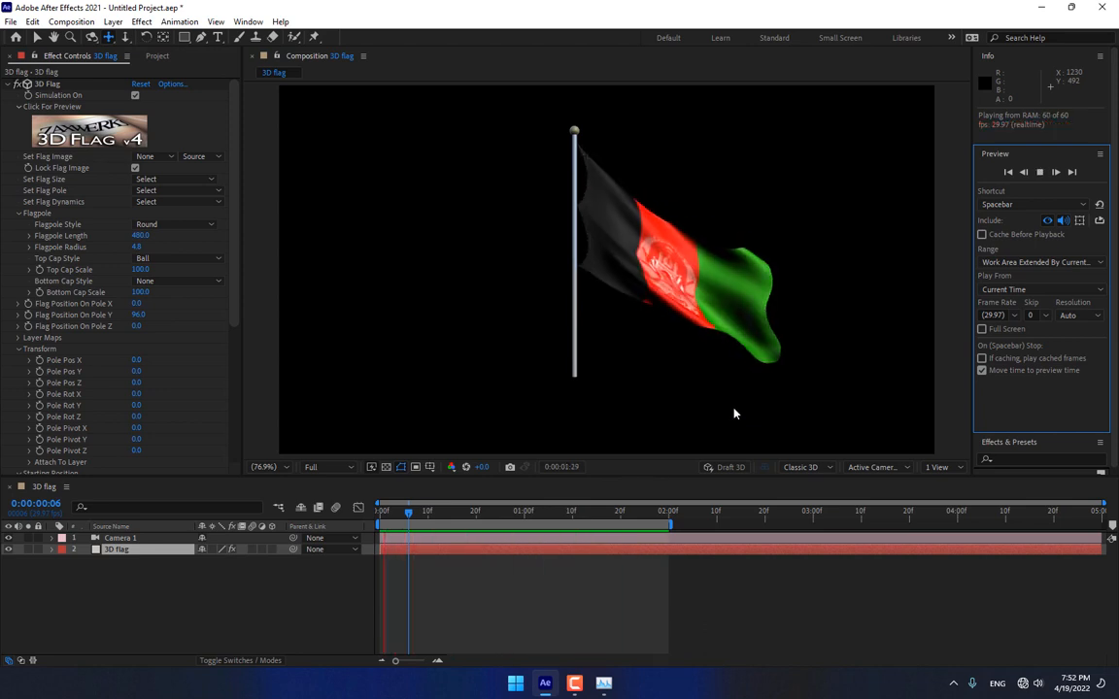
{"action": "left_click", "coordinate": [1039, 171]}
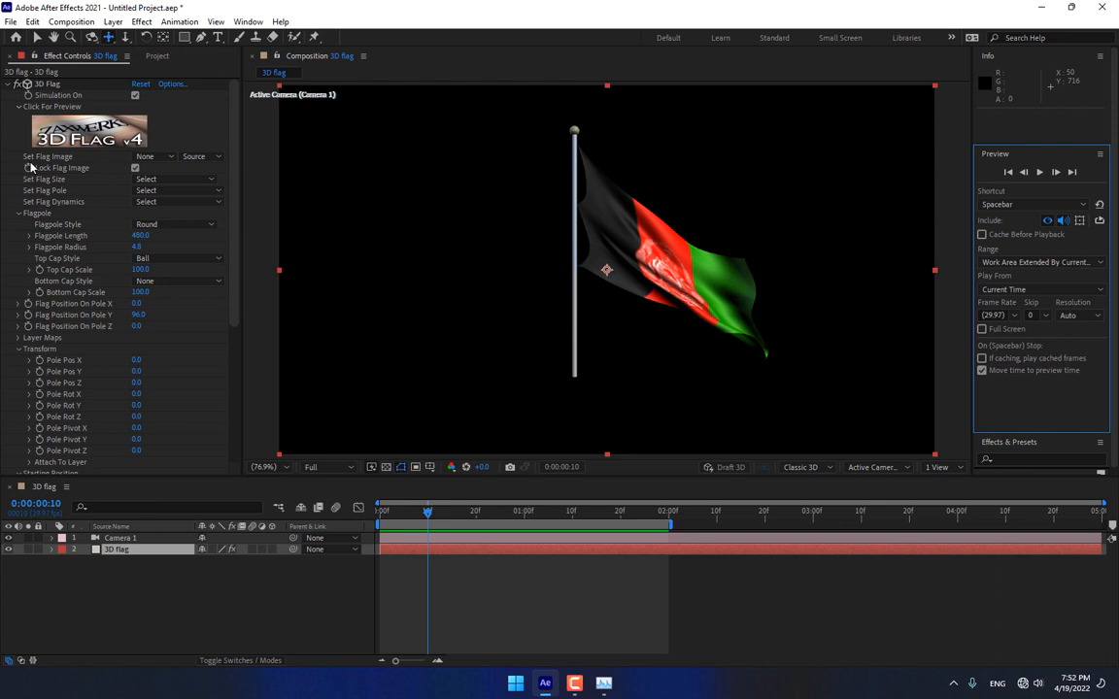
{"action": "left_click", "coordinate": [150, 157]}
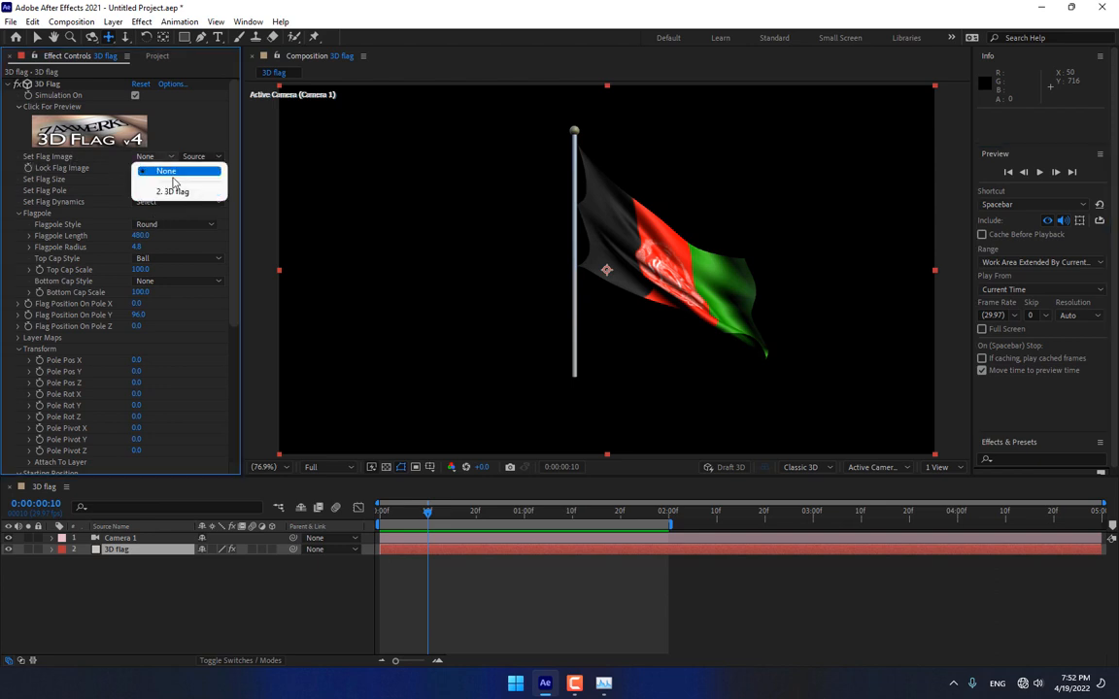
{"action": "left_click", "coordinate": [166, 171]}
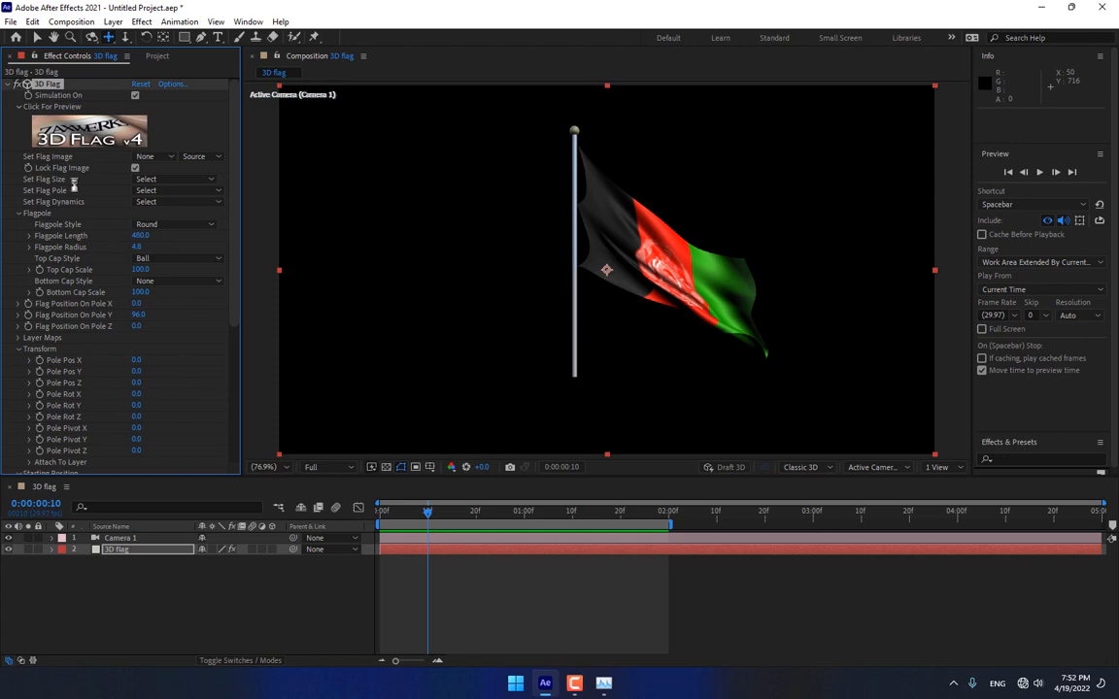
{"action": "left_click", "coordinate": [138, 181]}
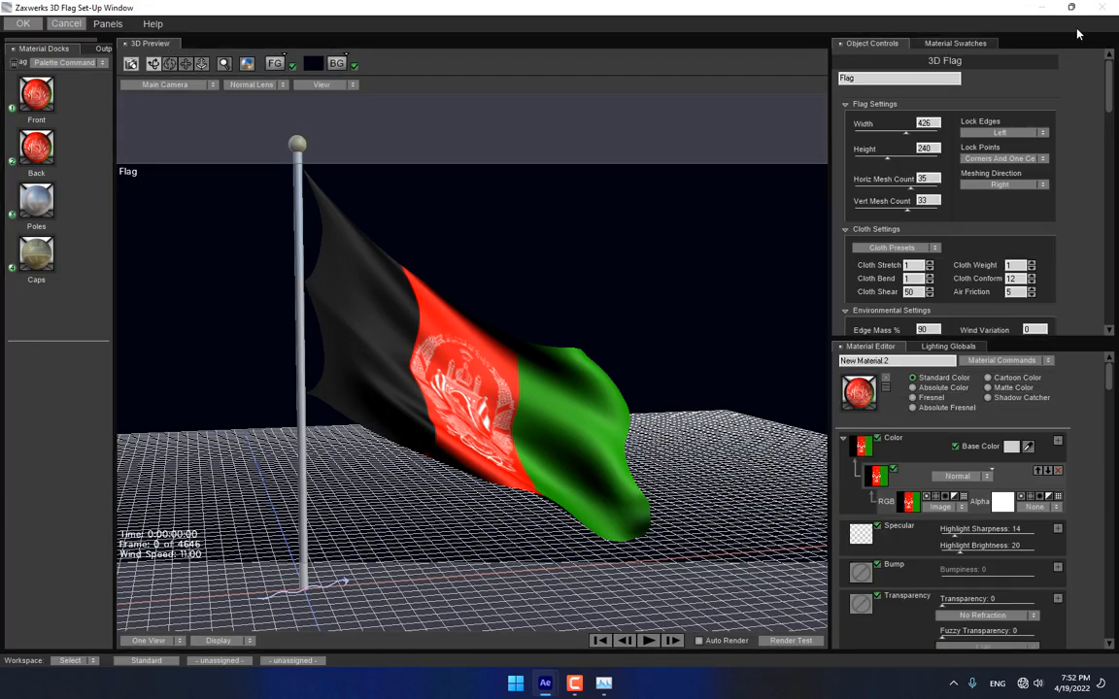
{"action": "left_click", "coordinate": [66, 23]}
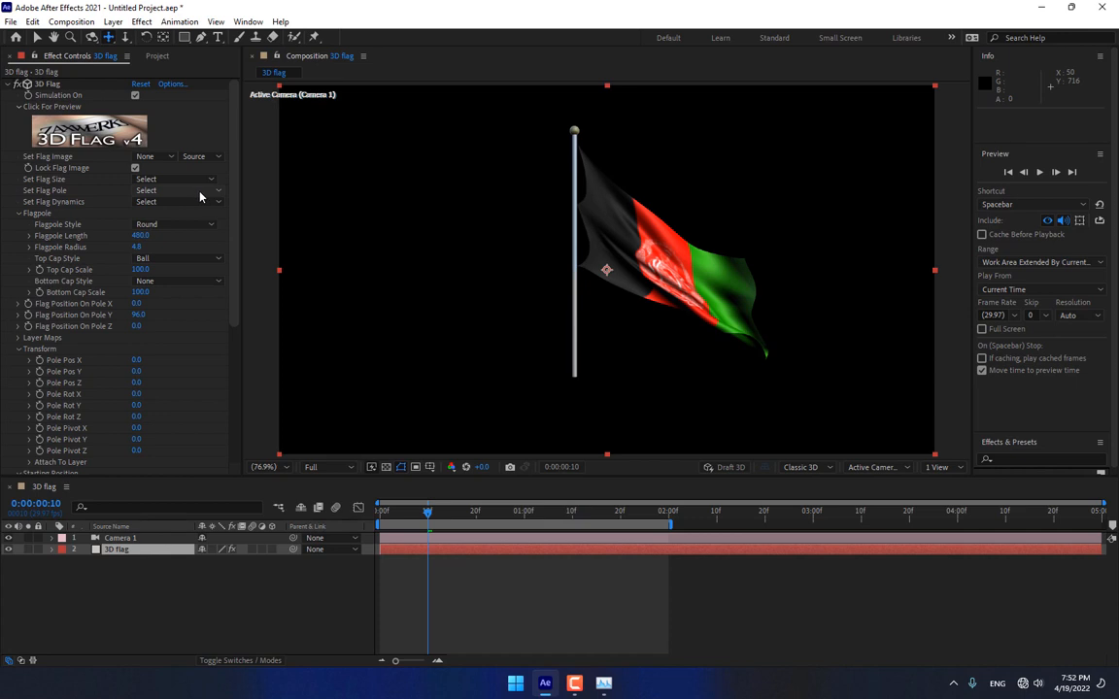
{"action": "left_click", "coordinate": [200, 197]}
{"action": "left_click", "coordinate": [41, 218]}
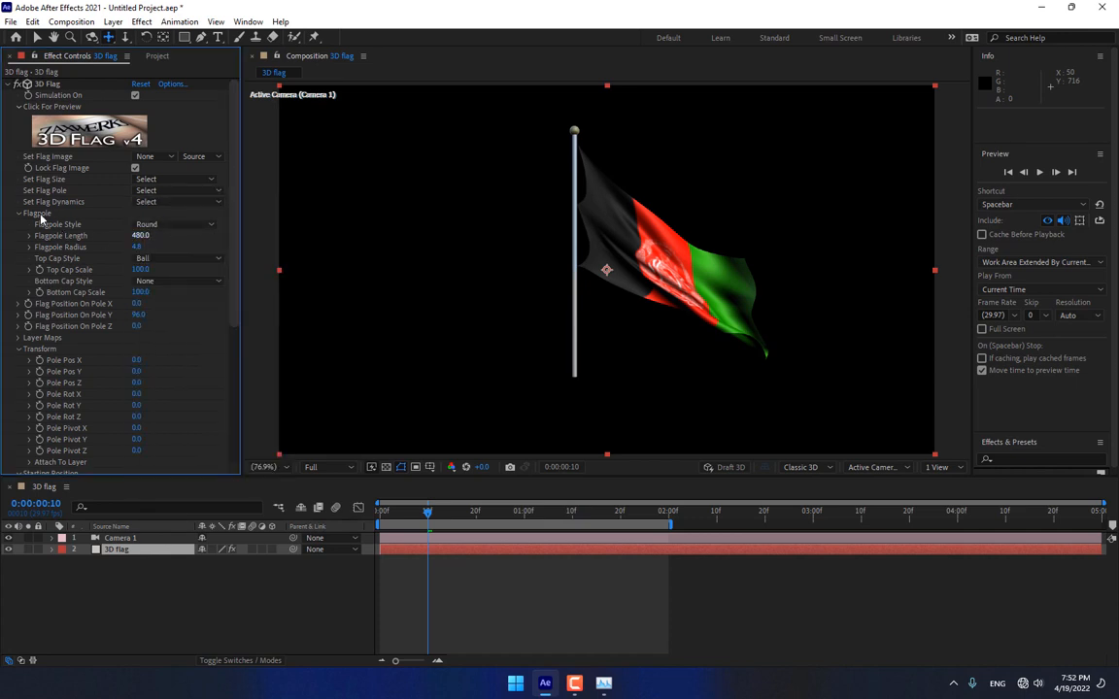
Set the flag dynamics to Act Like a Big Flag and the flagpole's top cap style to Compass.
{"action": "left_click", "coordinate": [176, 201]}
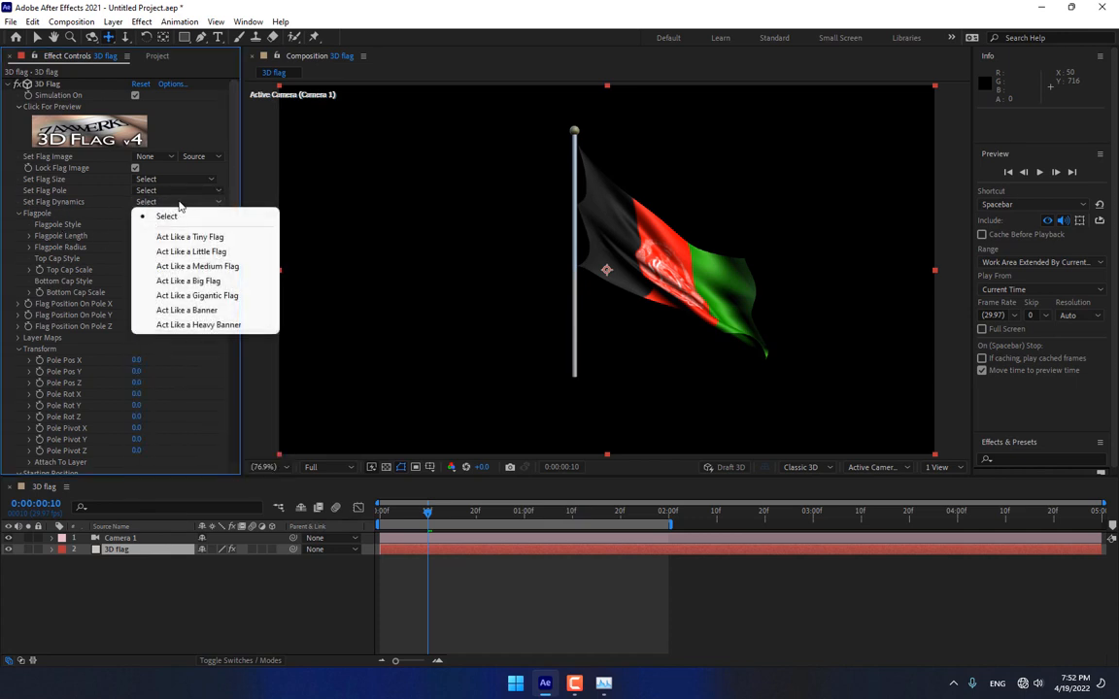
{"action": "left_click", "coordinate": [215, 282]}
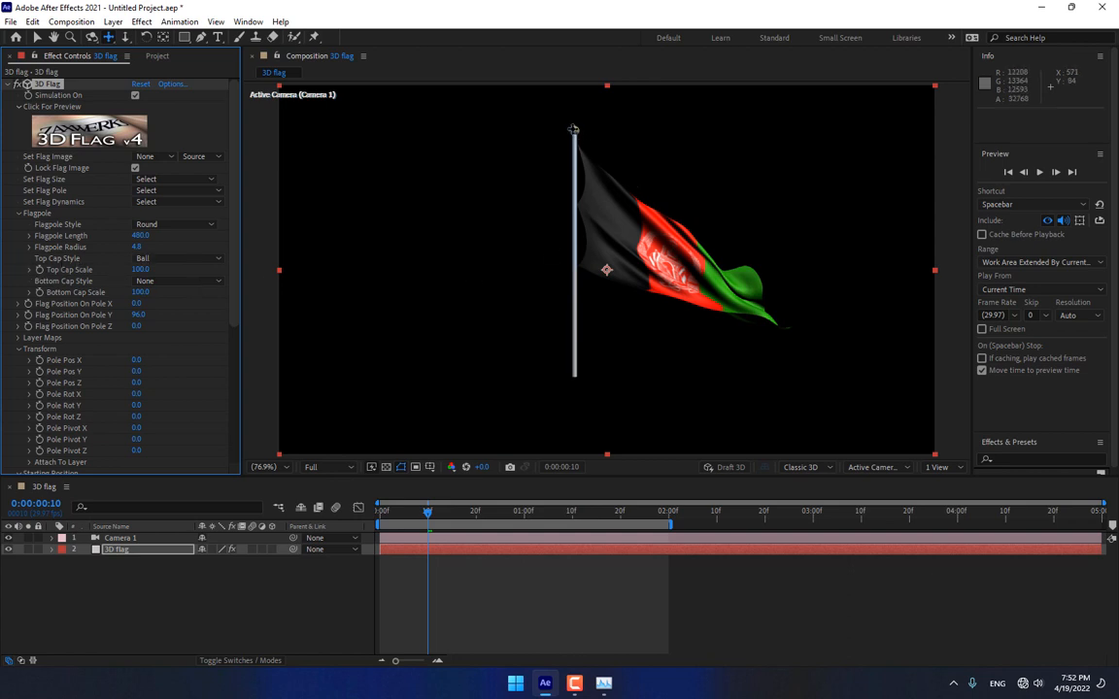
{"action": "left_click", "coordinate": [176, 258]}
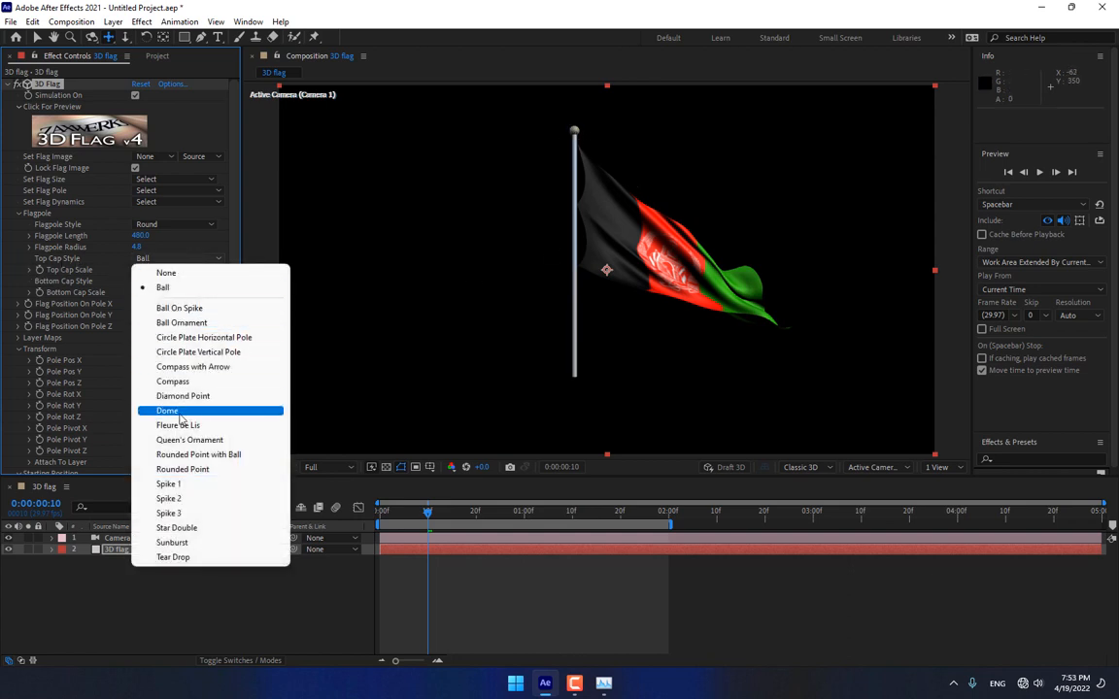
{"action": "left_click", "coordinate": [191, 385]}
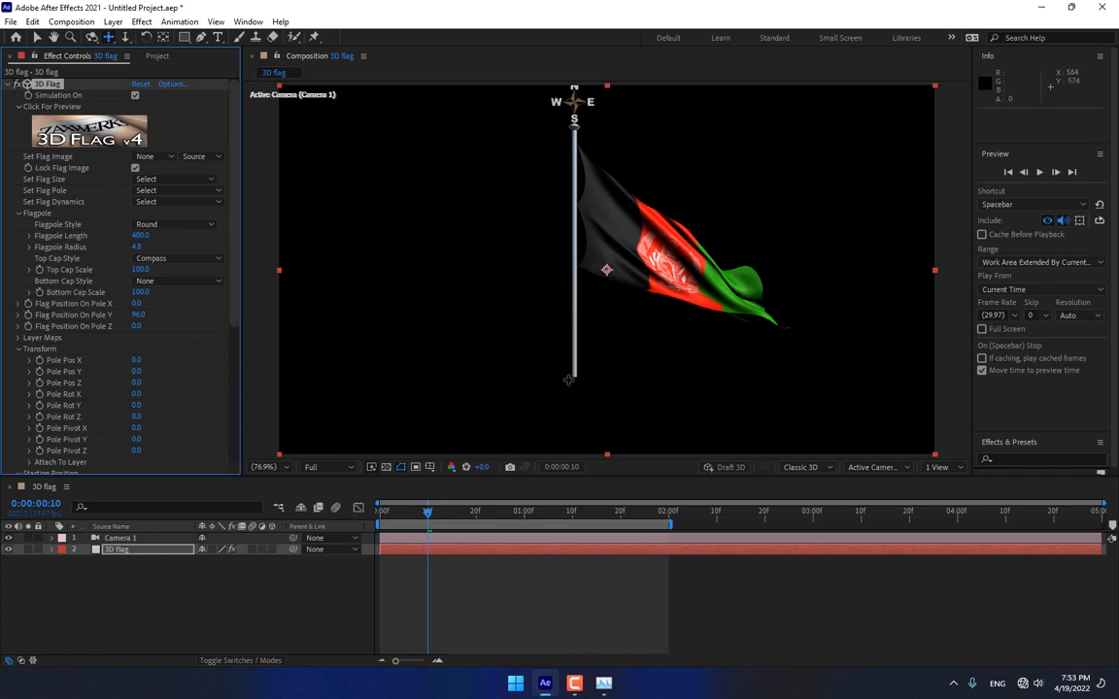
Set the flagpole's bottom cap style to Stand-Folding and look over the remaining 3D Flag effect settings.
{"action": "left_click", "coordinate": [175, 281]}
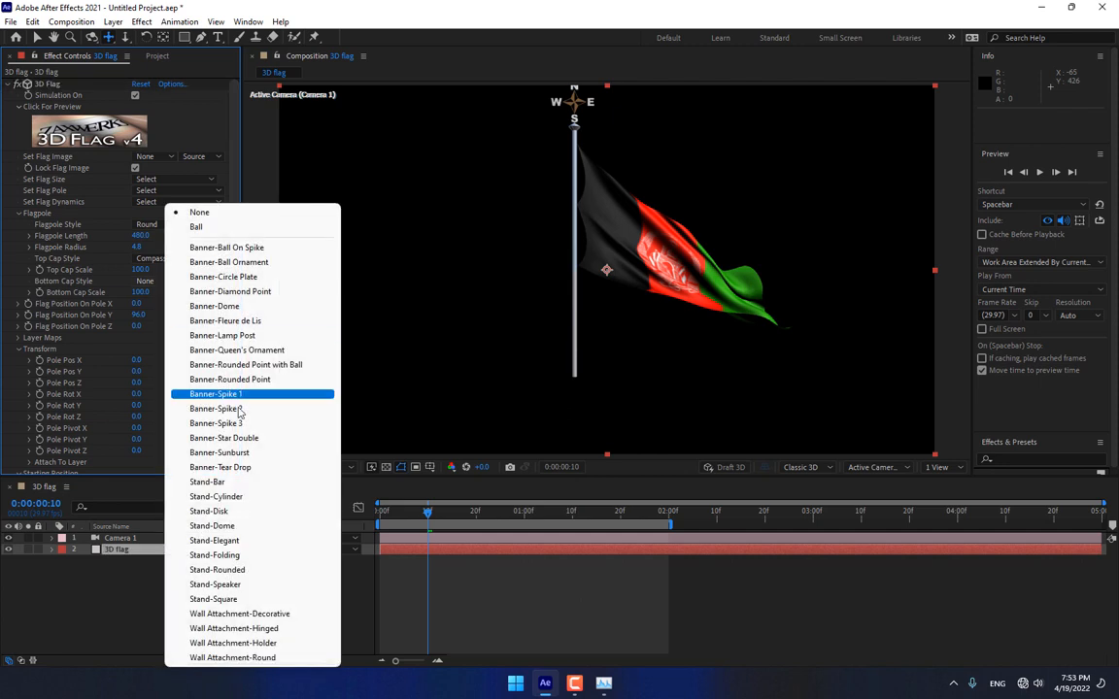
{"action": "left_click", "coordinate": [267, 555]}
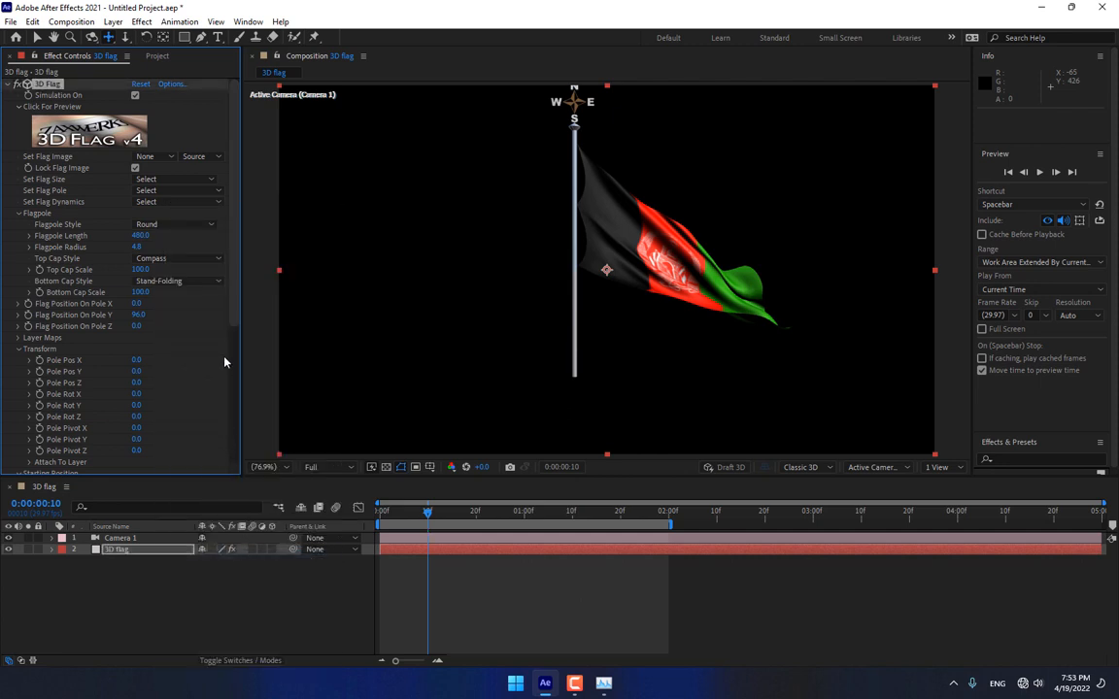
{"action": "left_click_drag", "start_coordinate": [234, 209], "coordinate": [219, 339]}
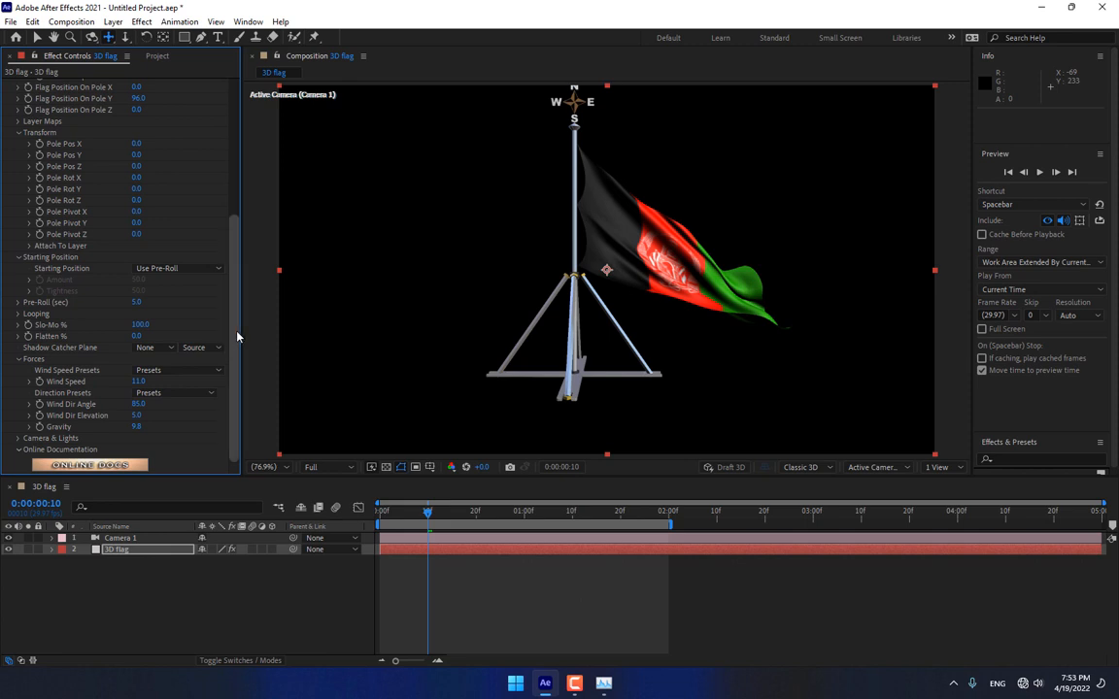
{"action": "scroll", "coordinate": [197, 186], "scroll_direction": "up", "scroll_amount": 3}
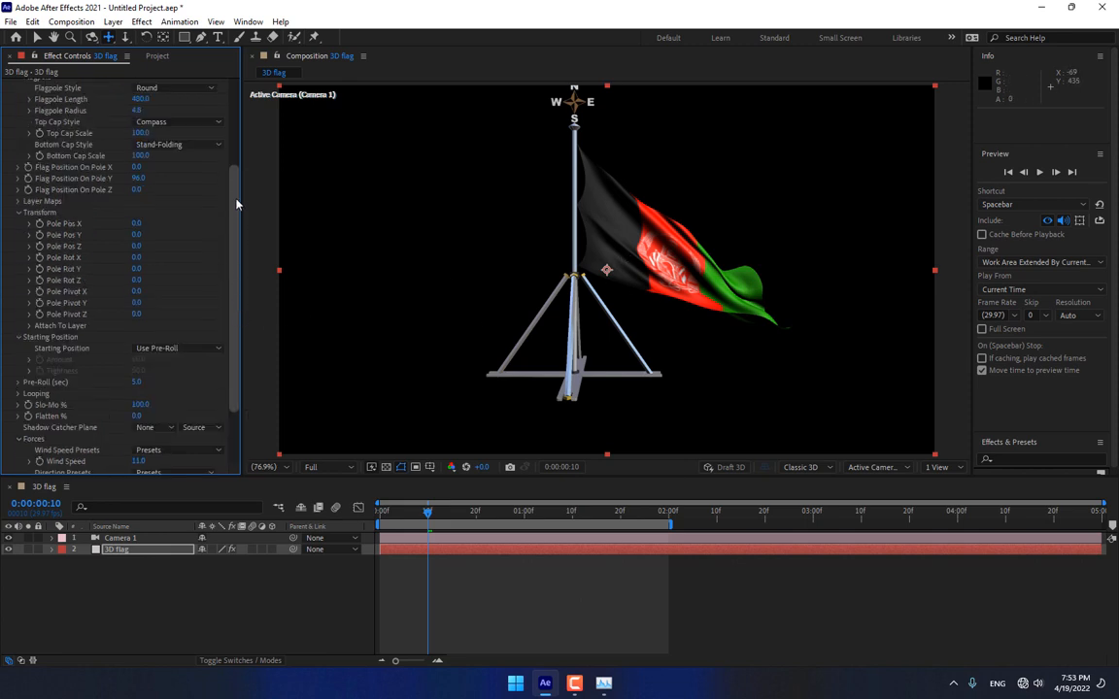
{"action": "scroll", "coordinate": [188, 329], "scroll_direction": "down", "scroll_amount": 3}
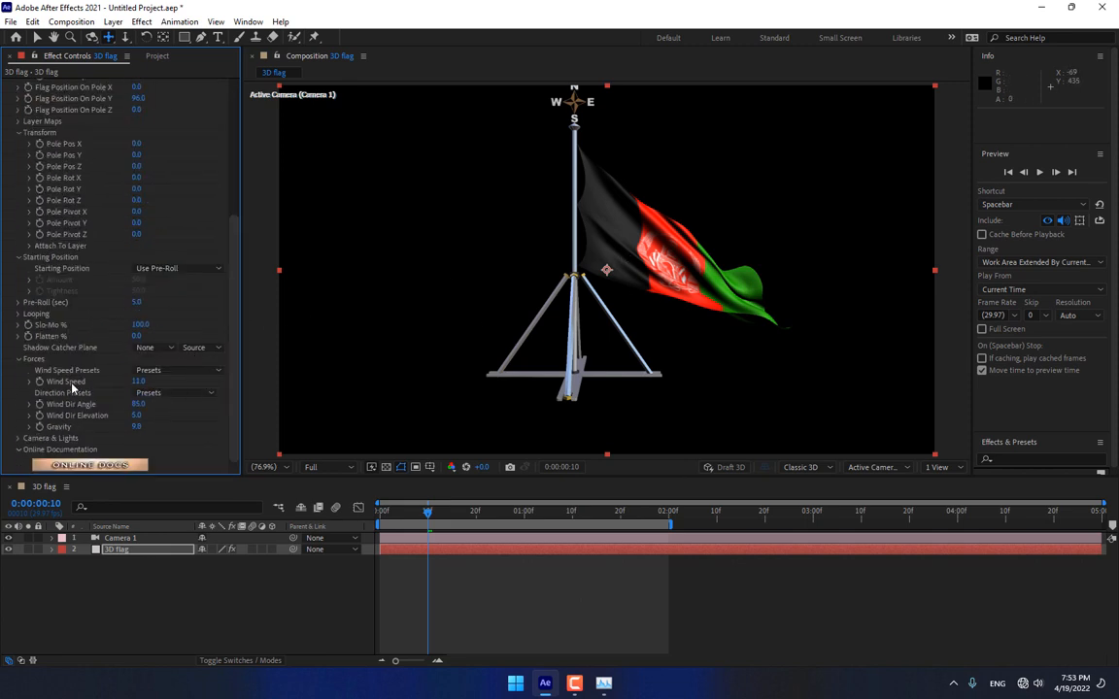
{"action": "left_click_drag", "start_coordinate": [232, 300], "coordinate": [219, 128]}
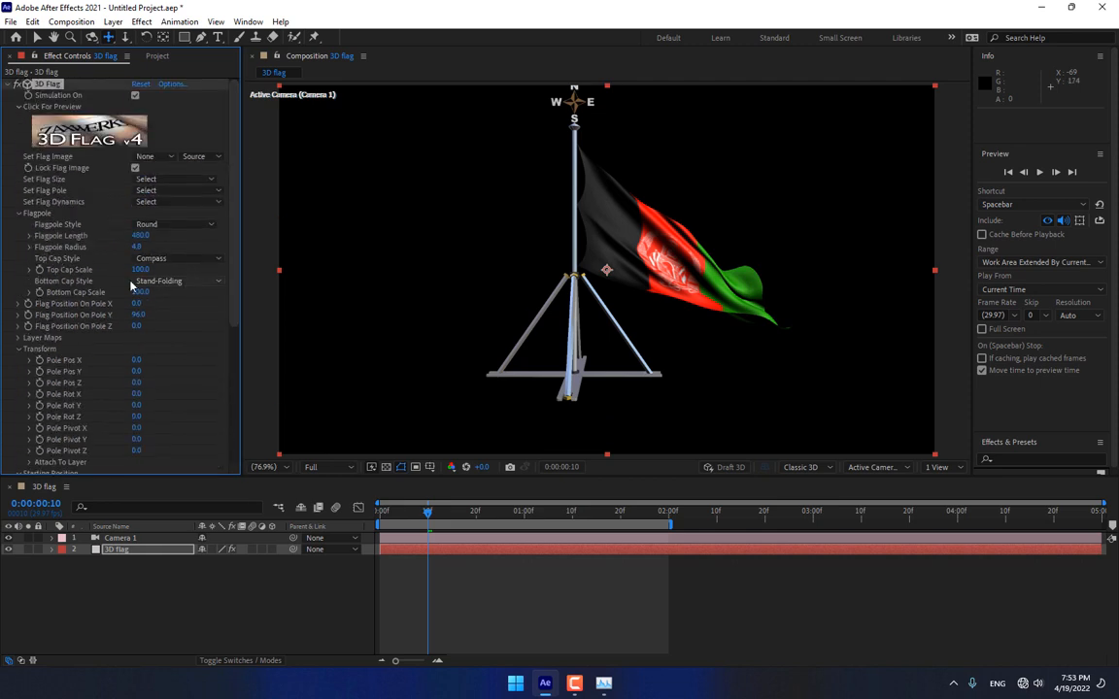
Change the flagpole's bottom cap style to Banner-Dome.
{"action": "left_click", "coordinate": [163, 281]}
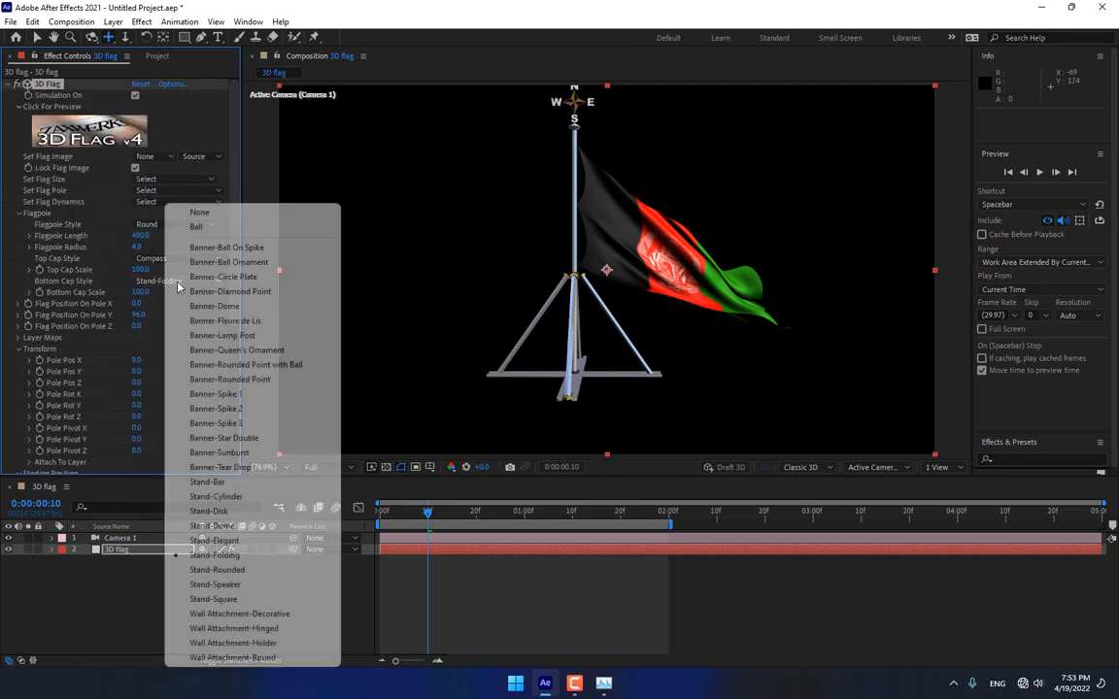
{"action": "left_click", "coordinate": [216, 306]}
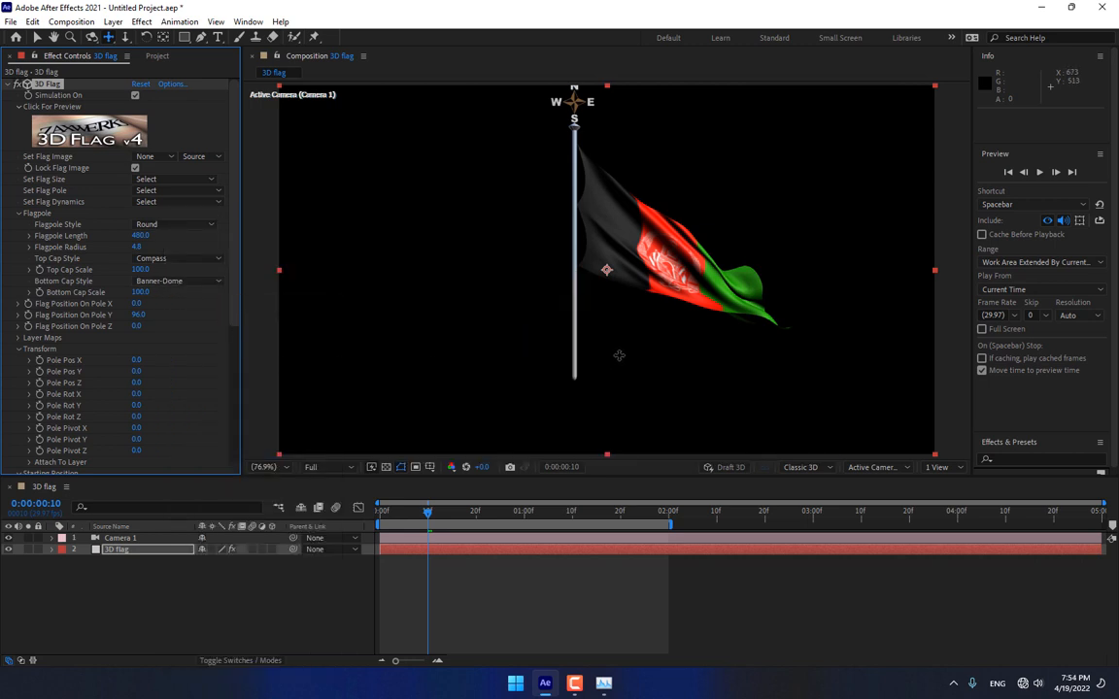
{"action": "scroll", "coordinate": [233, 292], "scroll_direction": "down", "scroll_amount": 5}
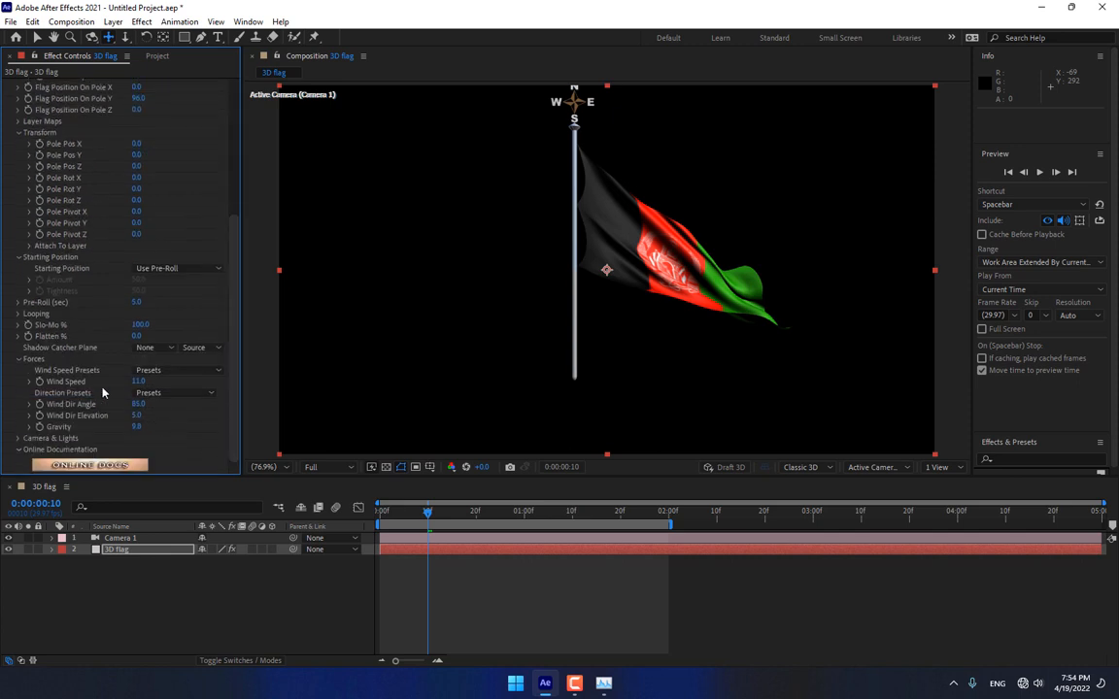
Apply the Windy - Steady wind speed preset to the flag's forces.
{"action": "left_click", "coordinate": [177, 394]}
{"action": "left_click", "coordinate": [189, 330]}
{"action": "left_click", "coordinate": [182, 371]}
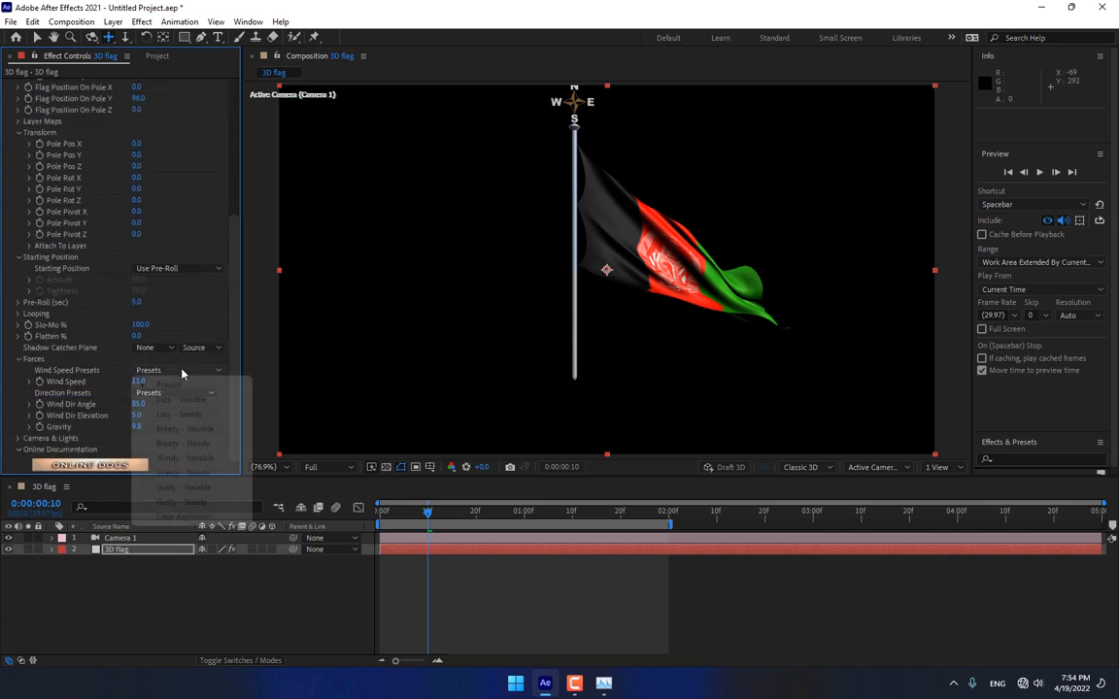
{"action": "left_click", "coordinate": [216, 474]}
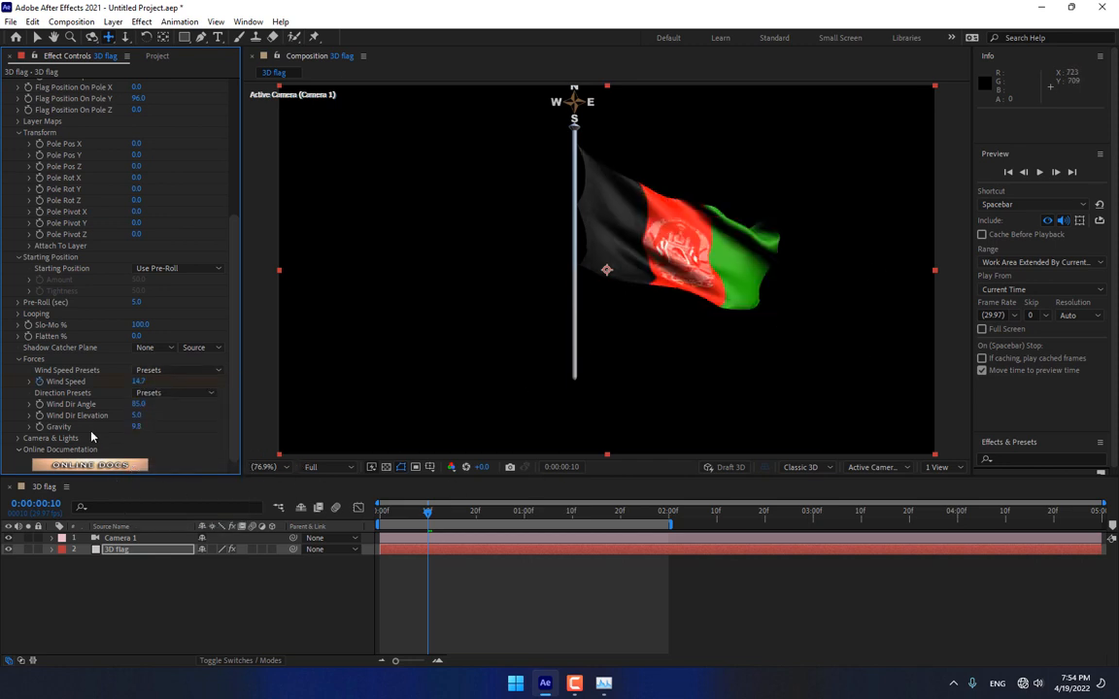
Change the colour of Light 1 in the flag's camera and light settings to orange.
{"action": "left_click", "coordinate": [19, 439]}
{"action": "scroll", "coordinate": [191, 375], "scroll_direction": "down", "scroll_amount": 1}
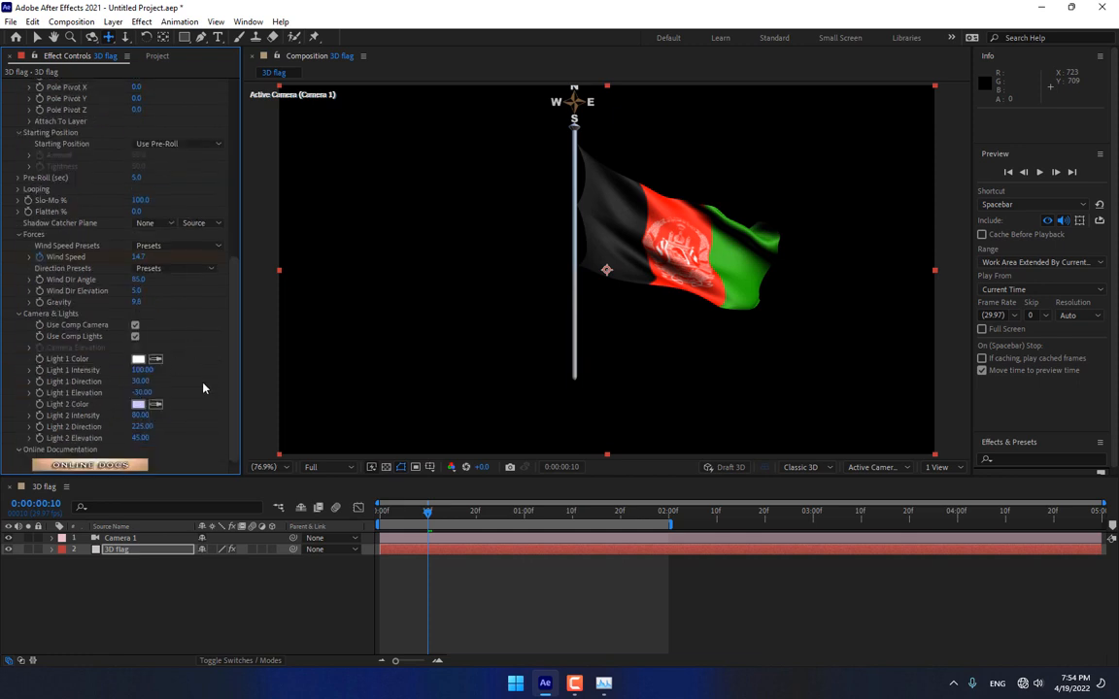
{"action": "left_click", "coordinate": [138, 359]}
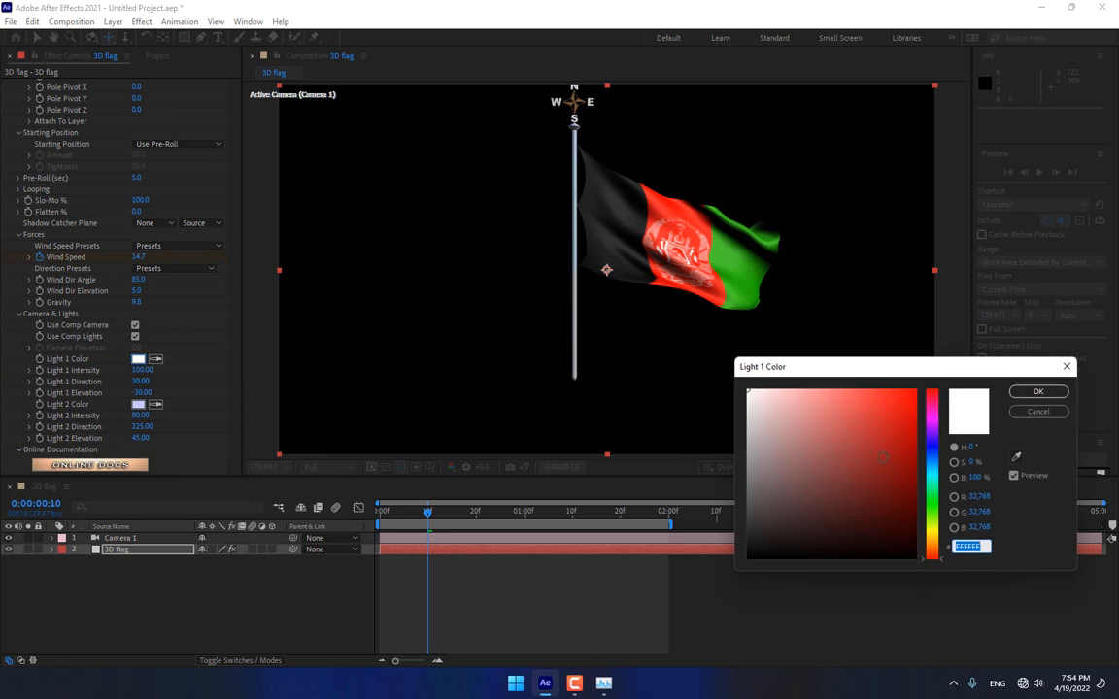
{"action": "left_click", "coordinate": [931, 533]}
{"action": "left_click_drag", "start_coordinate": [888, 444], "coordinate": [962, 364]}
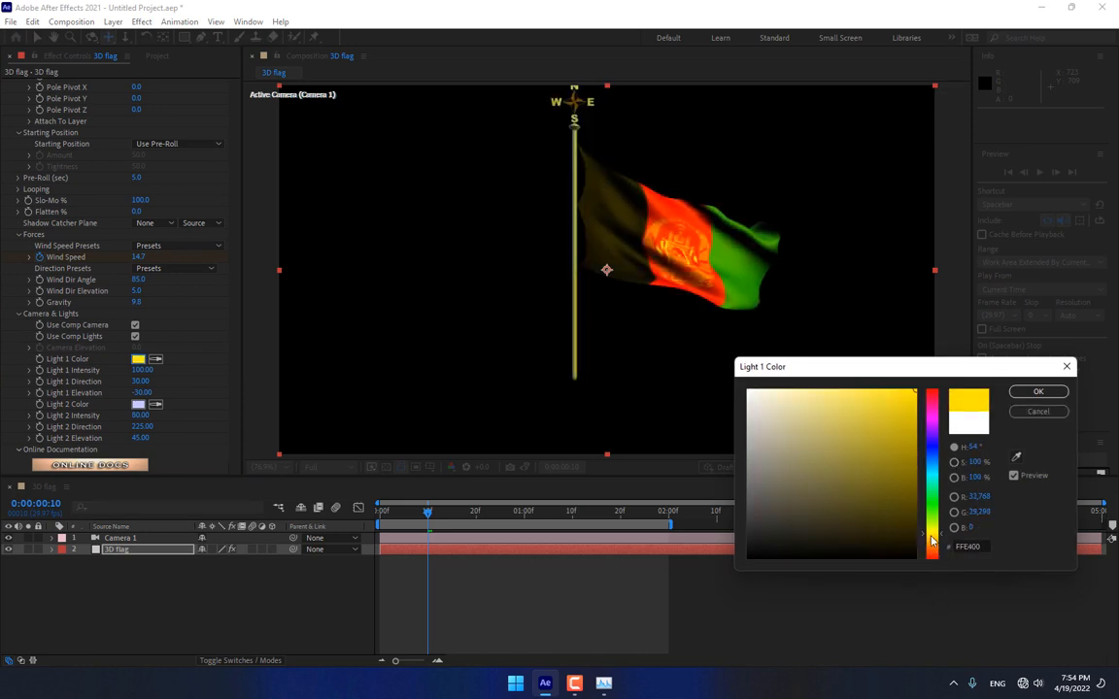
{"action": "left_click", "coordinate": [931, 545]}
{"action": "left_click", "coordinate": [1037, 391]}
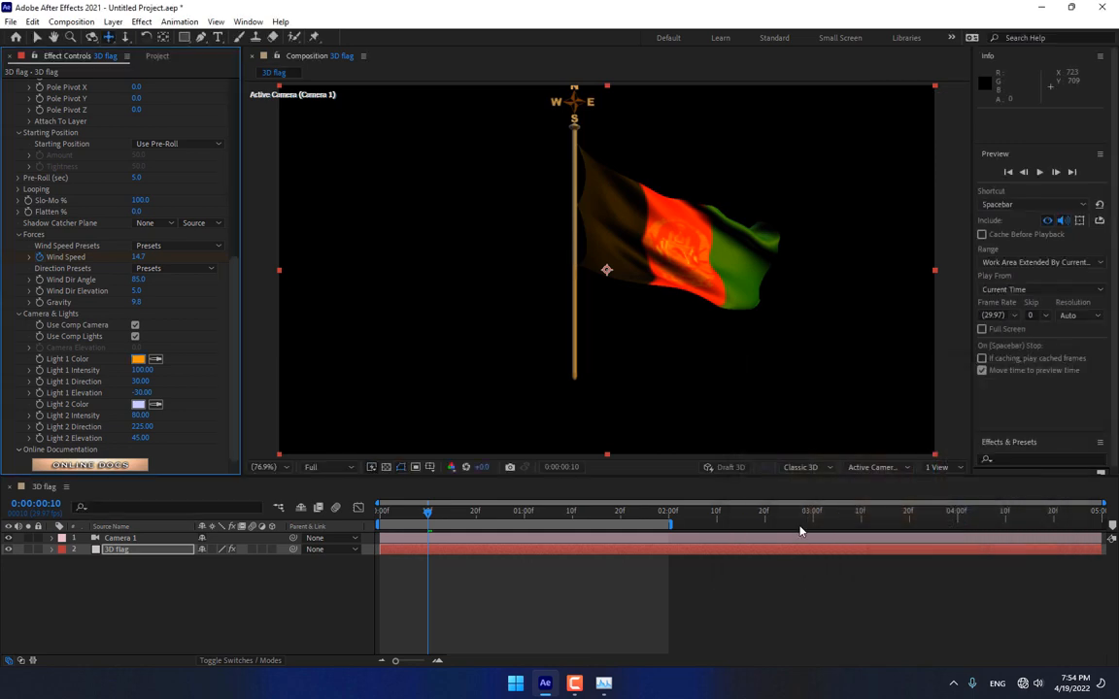
Start importing a footage file and browse the Desktop and the Archive (F:) drive for it.
{"action": "left_click", "coordinate": [156, 56]}
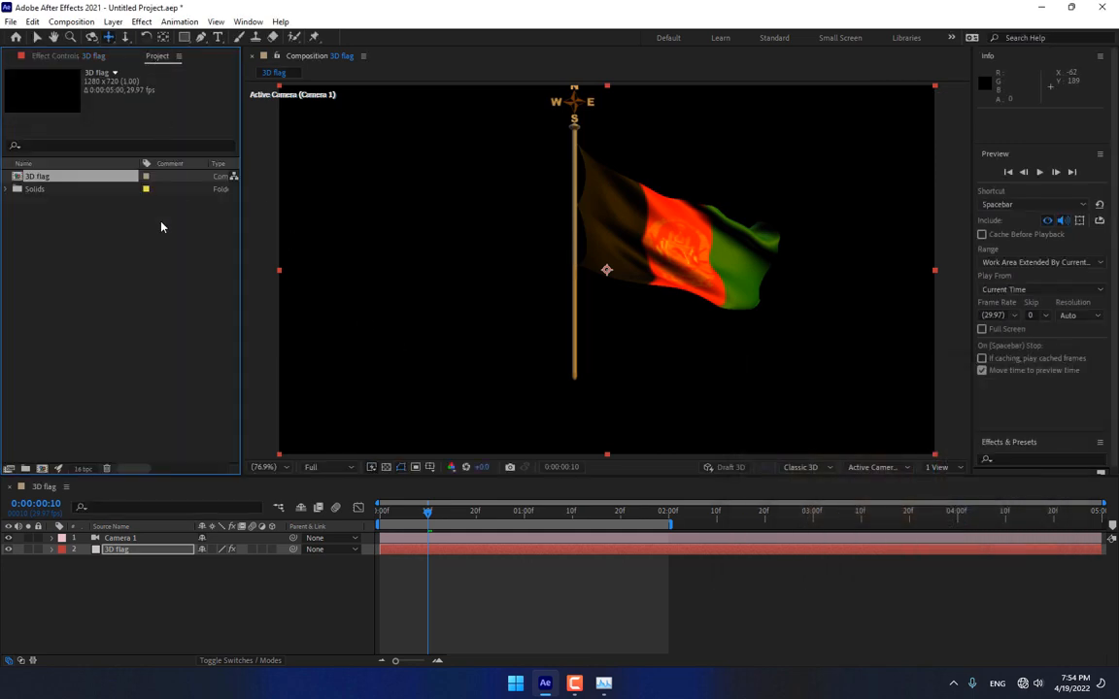
{"action": "double_click", "coordinate": [104, 306]}
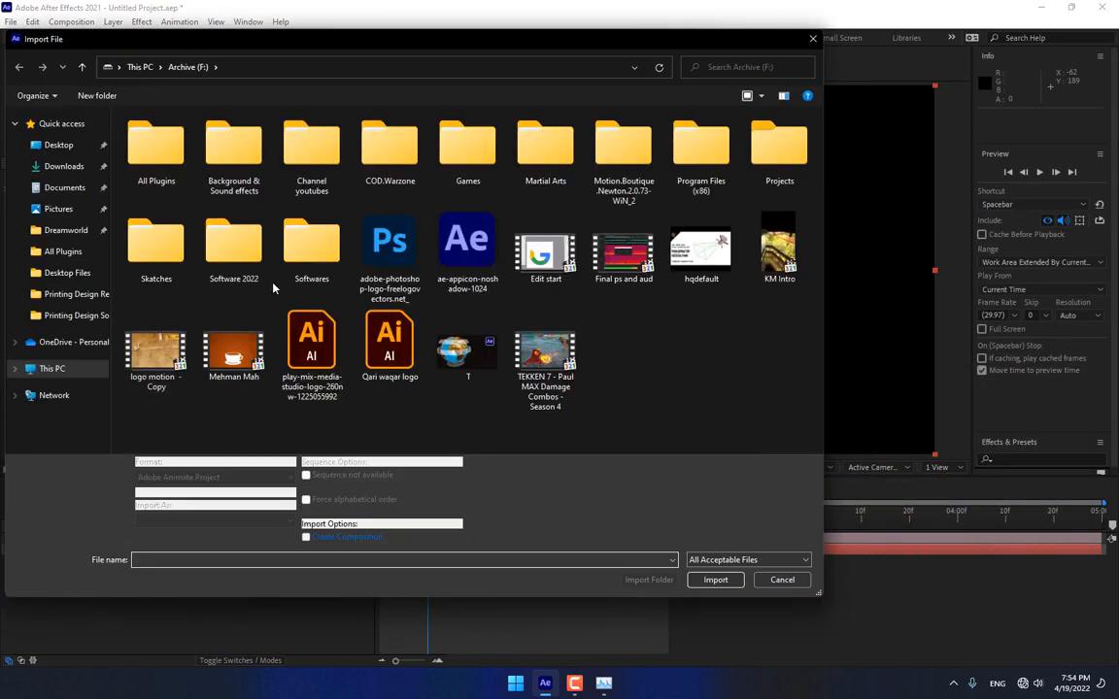
{"action": "left_click", "coordinate": [60, 146]}
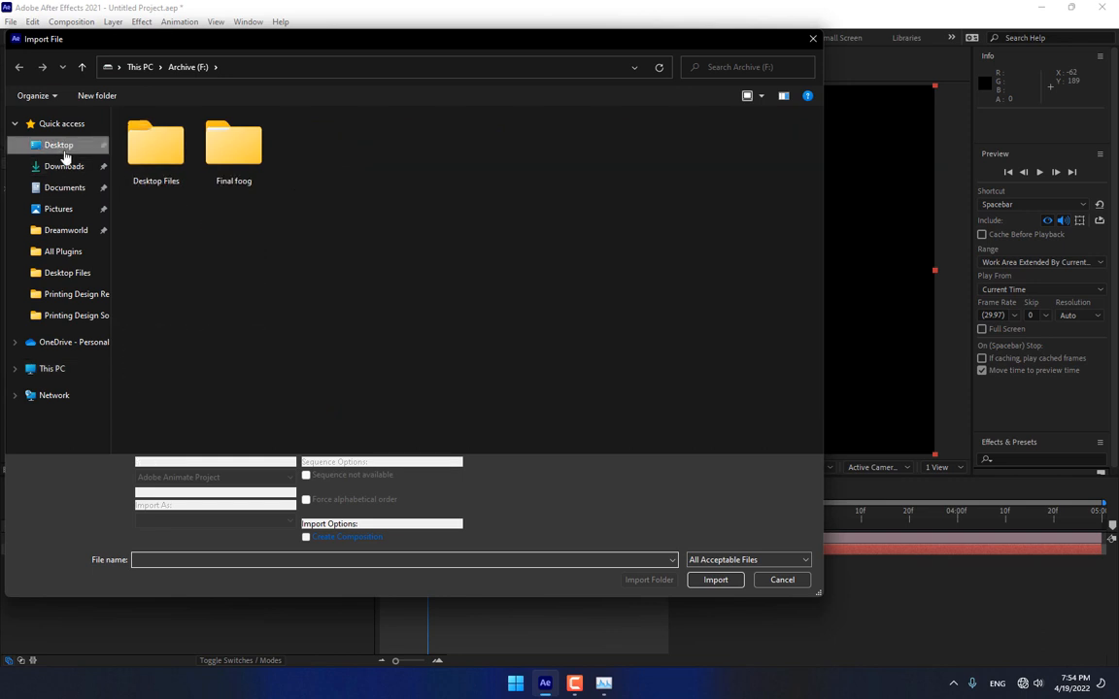
{"action": "left_click", "coordinate": [53, 368]}
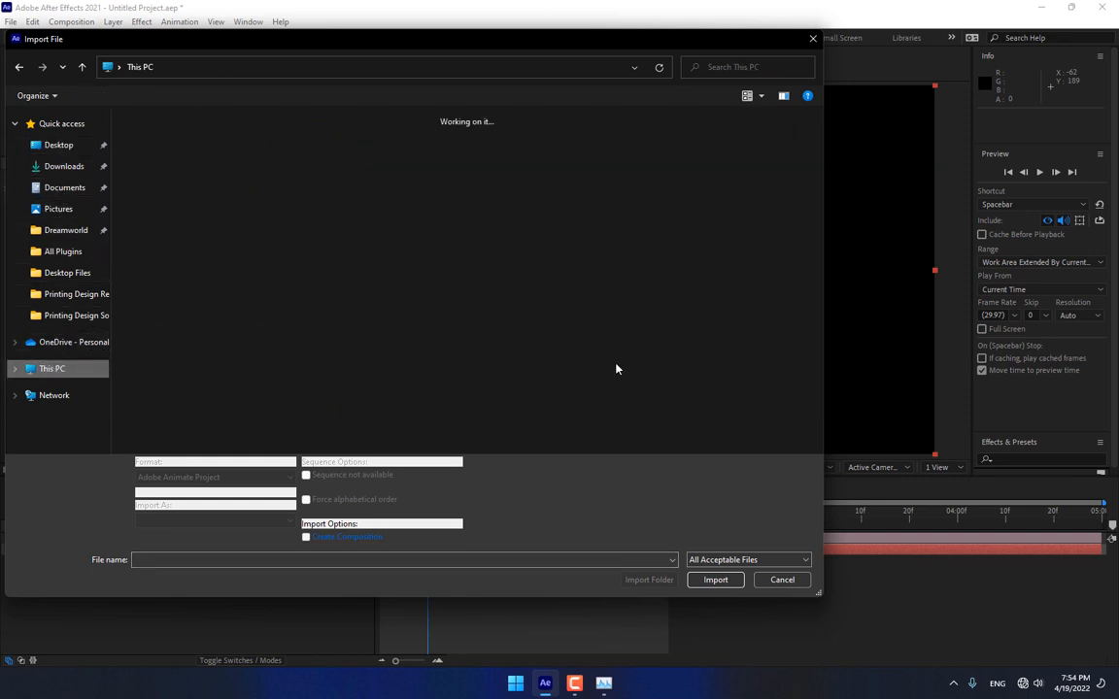
{"action": "double_click", "coordinate": [684, 239]}
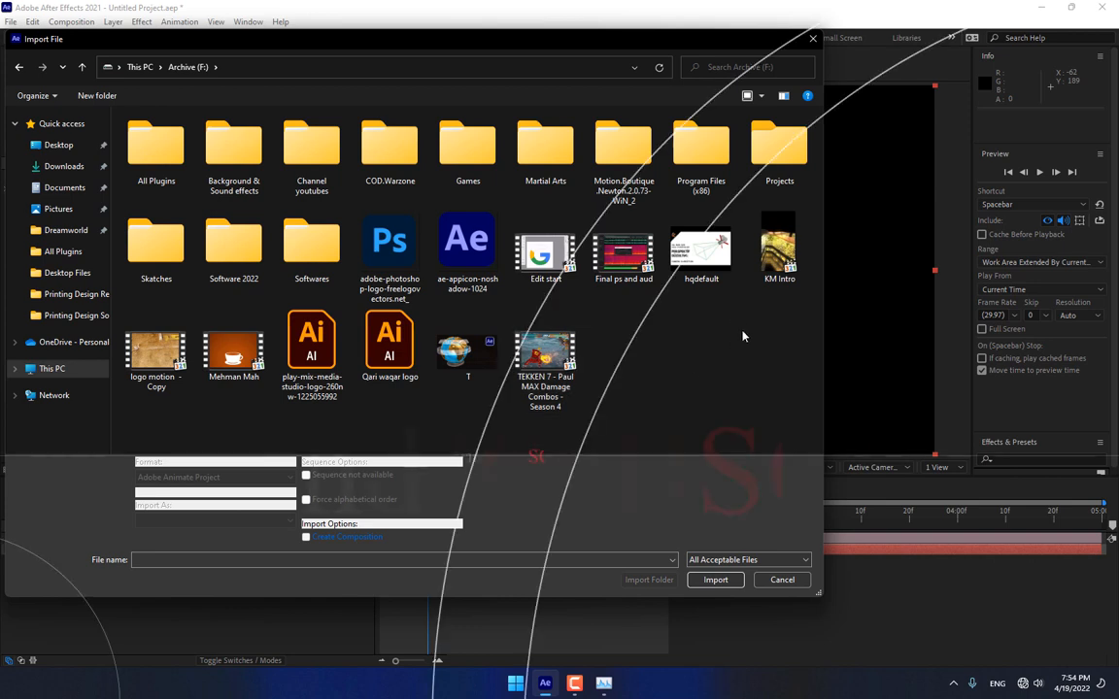
{"action": "left_click", "coordinate": [140, 67]}
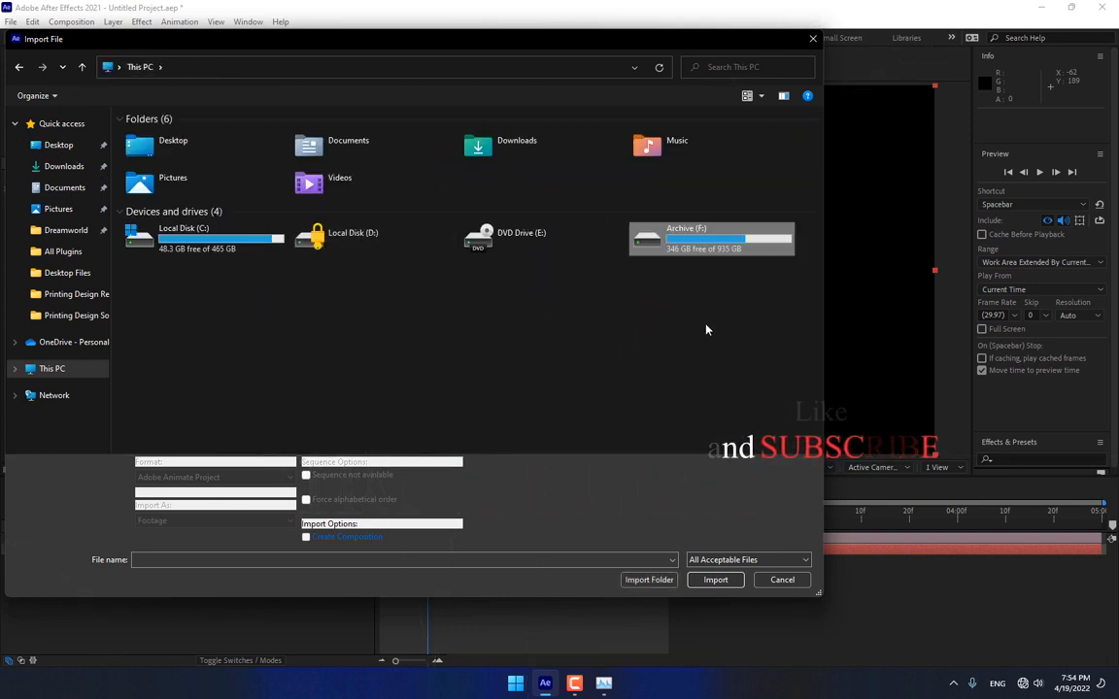
Unlock the encrypted D: drive by entering its BitLocker password.
{"action": "double_click", "coordinate": [310, 241]}
{"action": "right_click", "coordinate": [308, 245]}
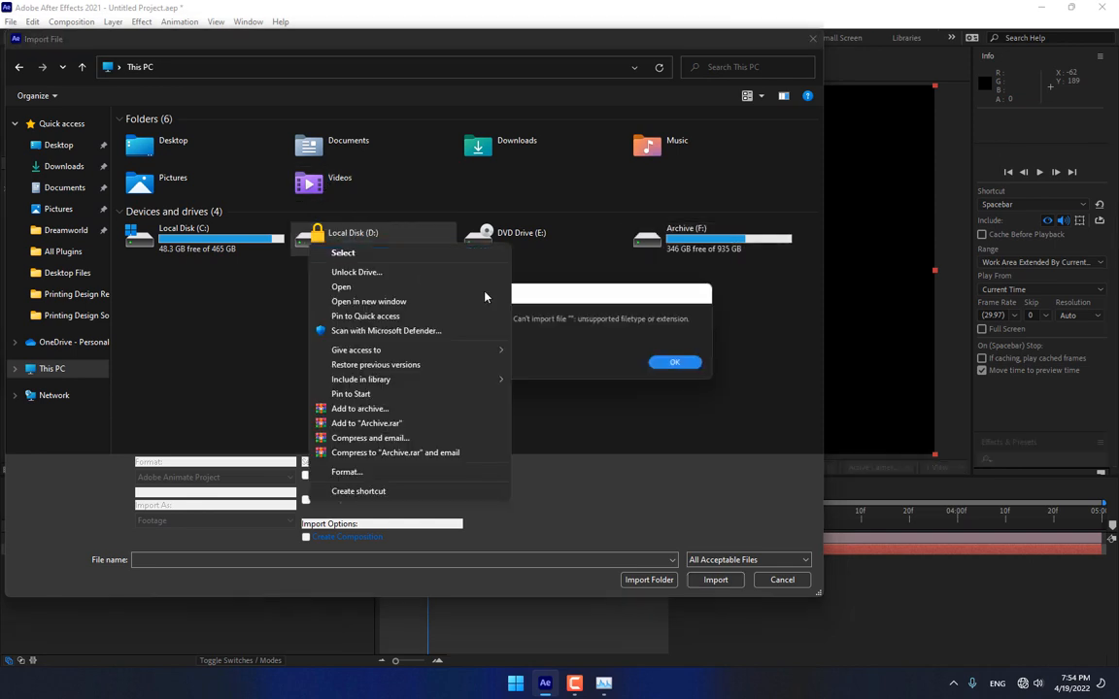
{"action": "left_click", "coordinate": [657, 362]}
{"action": "right_click", "coordinate": [296, 226]}
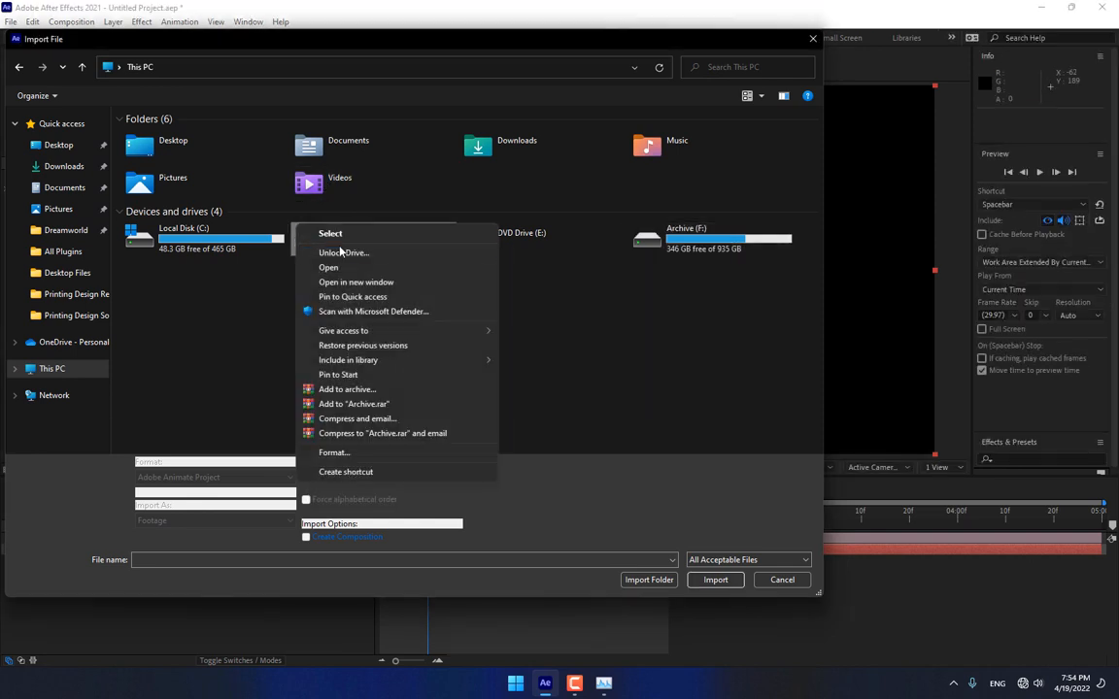
{"action": "left_click", "coordinate": [350, 254]}
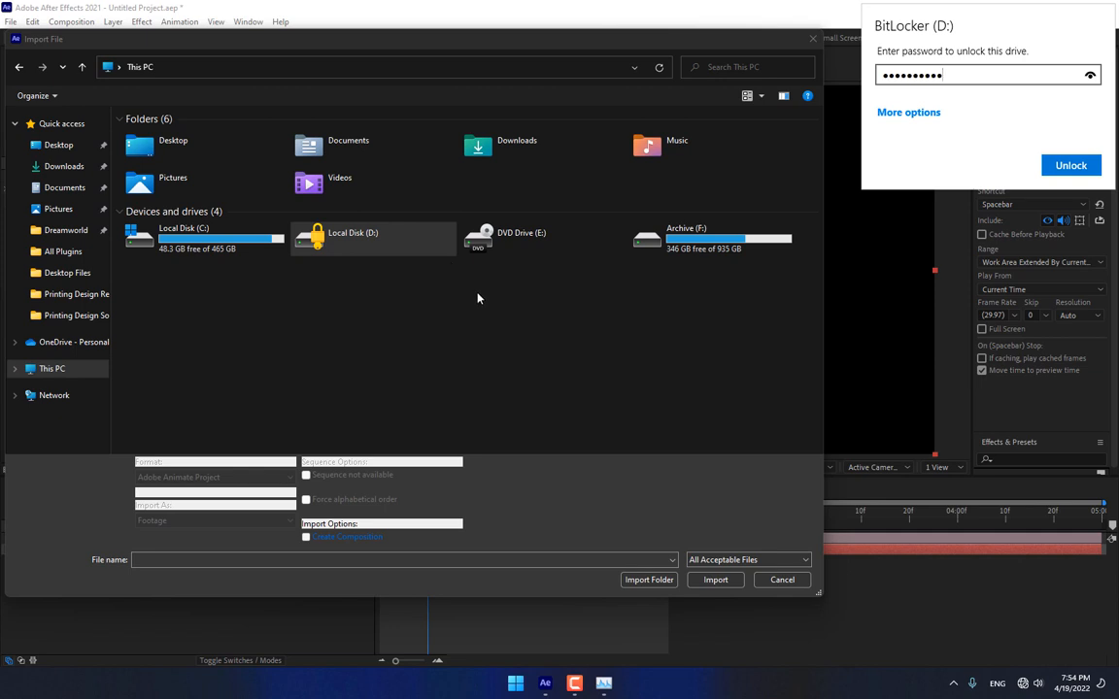
{"action": "key", "text": "Return"}
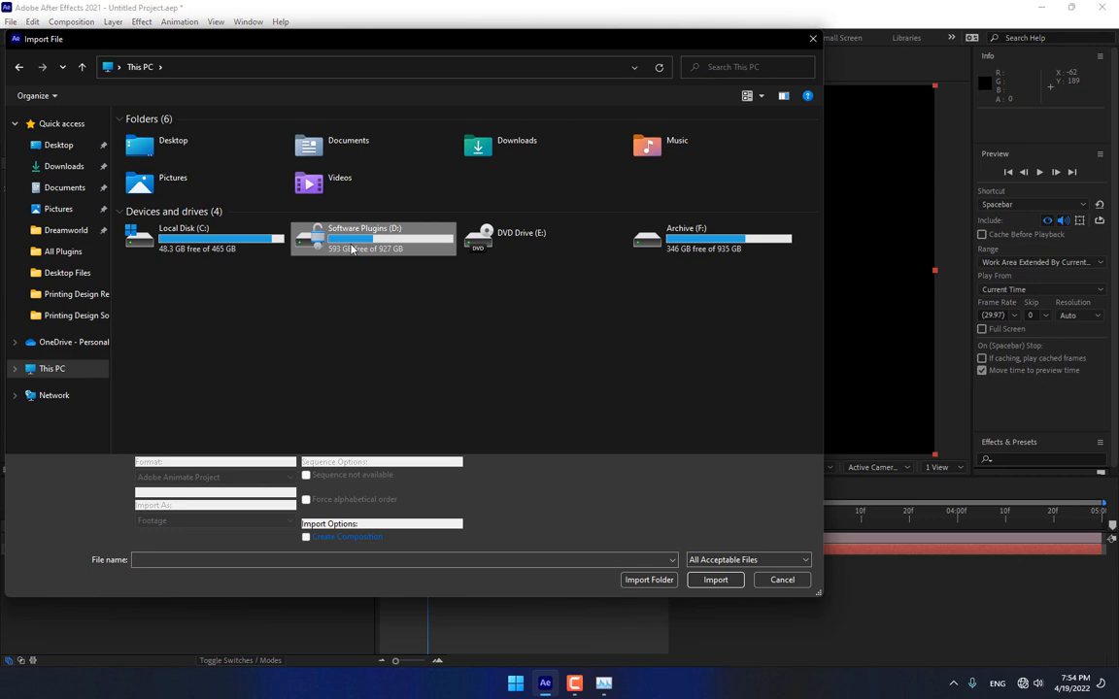
Import R98A6275.MOV from the Software Plugins (D:) drive and place it beneath the 3D flag layer as the background.
{"action": "double_click", "coordinate": [351, 250]}
{"action": "double_click", "coordinate": [291, 428]}
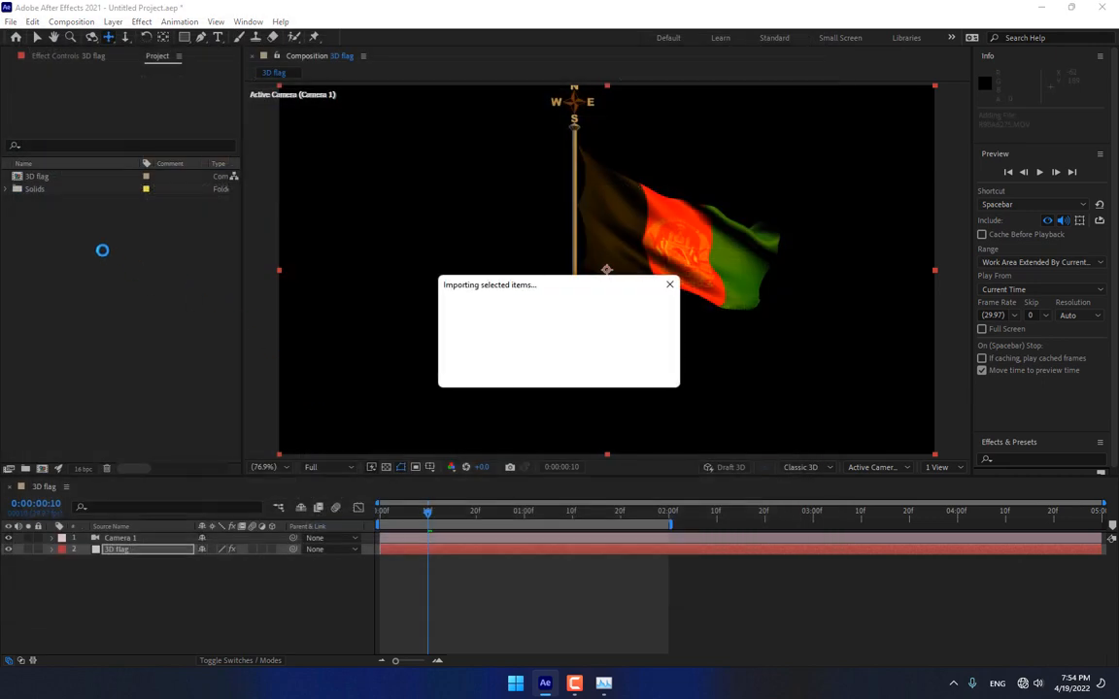
{"action": "left_click_drag", "start_coordinate": [52, 189], "coordinate": [142, 582]}
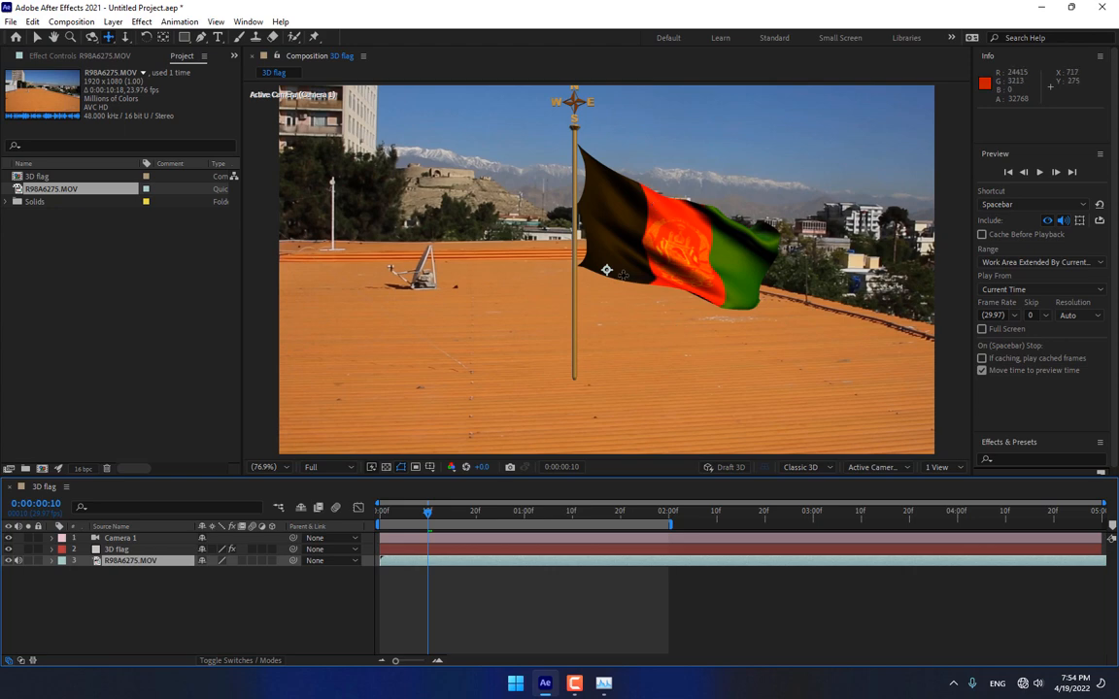
Set the 3D flag layer's Light 1 colour to white (FFFFFF).
{"action": "left_click", "coordinate": [122, 548]}
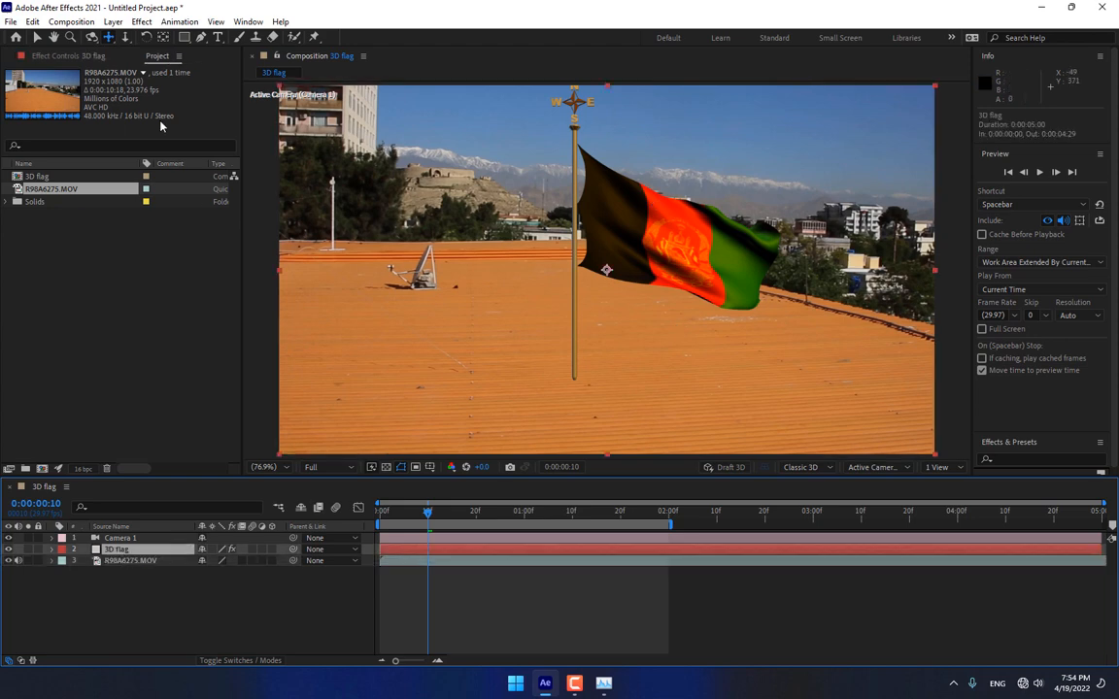
{"action": "left_click", "coordinate": [86, 57]}
{"action": "scroll", "coordinate": [155, 358], "scroll_direction": "down", "scroll_amount": 10}
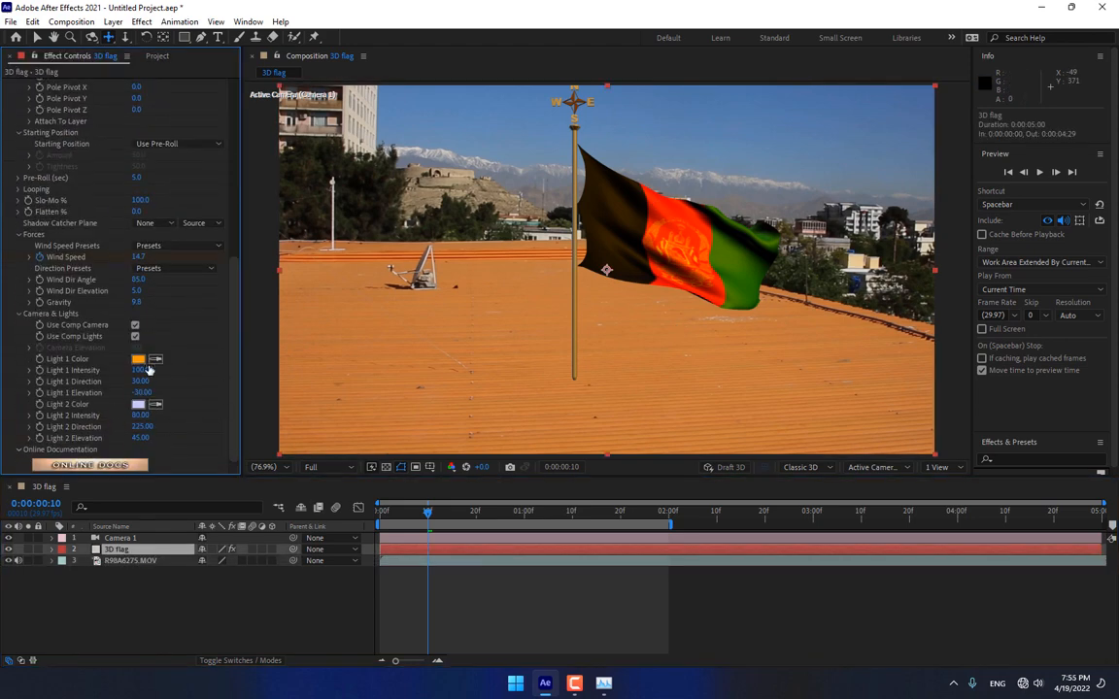
{"action": "left_click", "coordinate": [138, 359]}
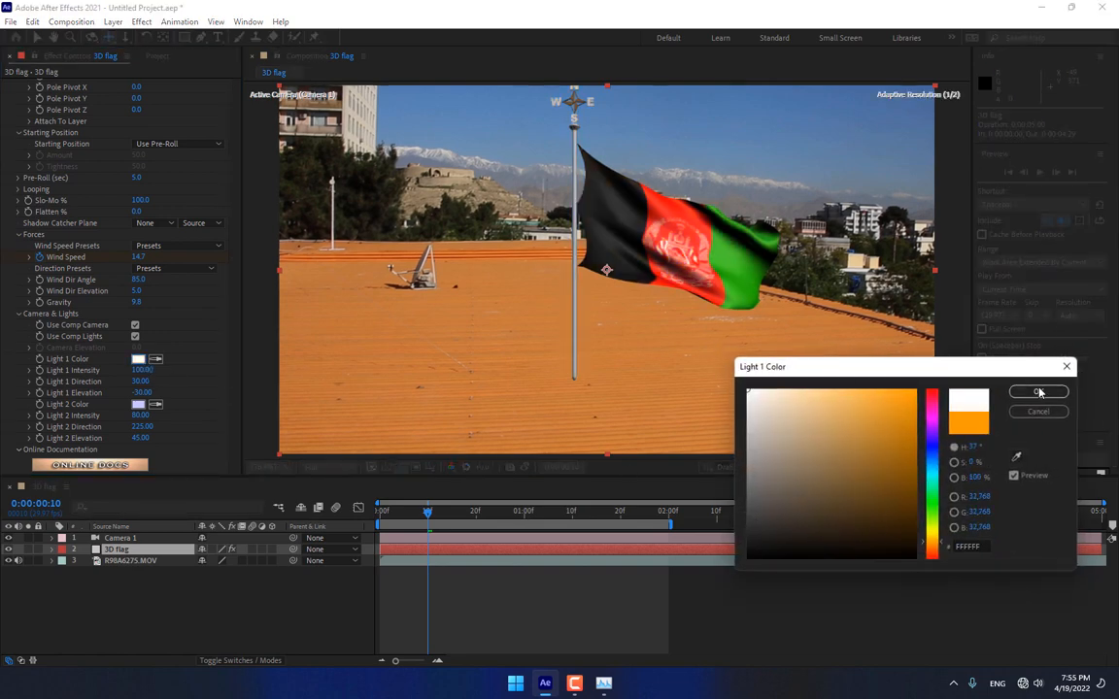
{"action": "left_click", "coordinate": [1038, 392]}
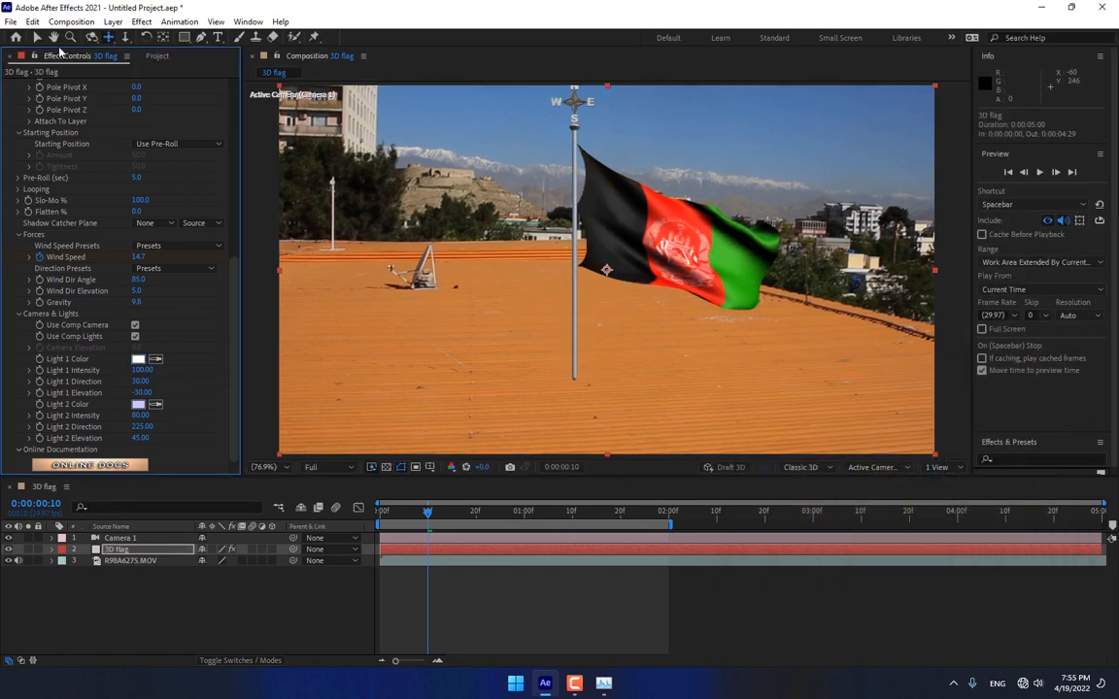
Dolly the camera back and pan it so the smaller flagpole stands at the far edge of the orange roof.
{"action": "left_click", "coordinate": [124, 36]}
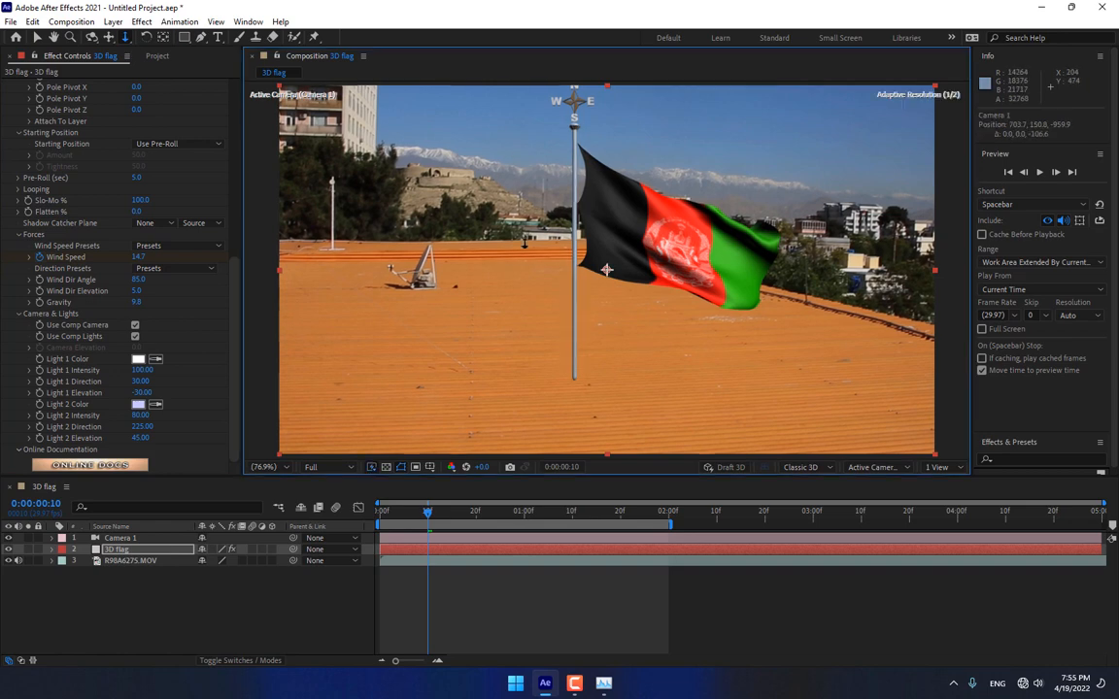
{"action": "left_click_drag", "start_coordinate": [474, 254], "coordinate": [499, 398]}
{"action": "left_click", "coordinate": [108, 36]}
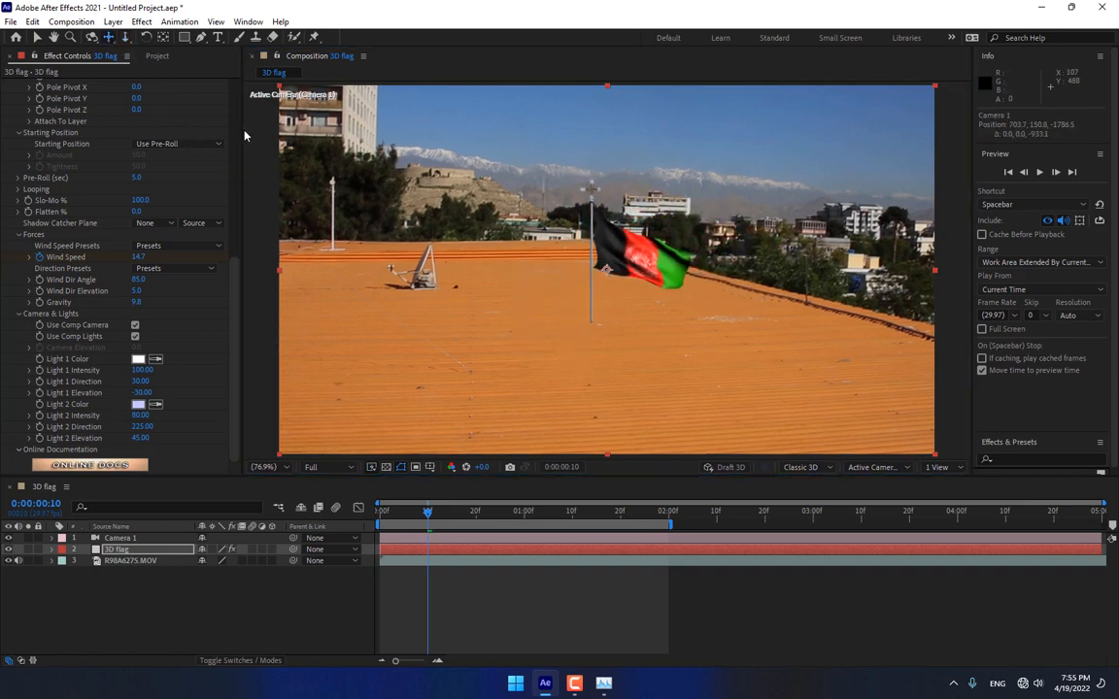
{"action": "left_click_drag", "start_coordinate": [643, 284], "coordinate": [680, 207]}
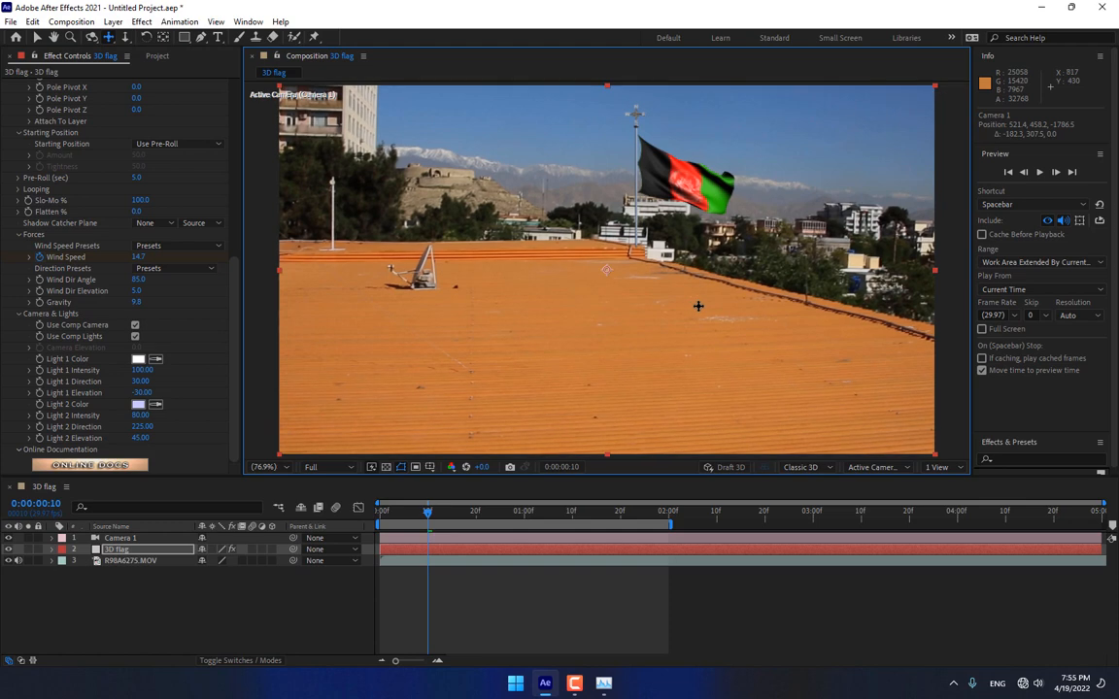
Freeze the R98A6275.MOV layer on the current frame and preview the composition.
{"action": "left_click", "coordinate": [111, 563]}
{"action": "right_click", "coordinate": [124, 563]}
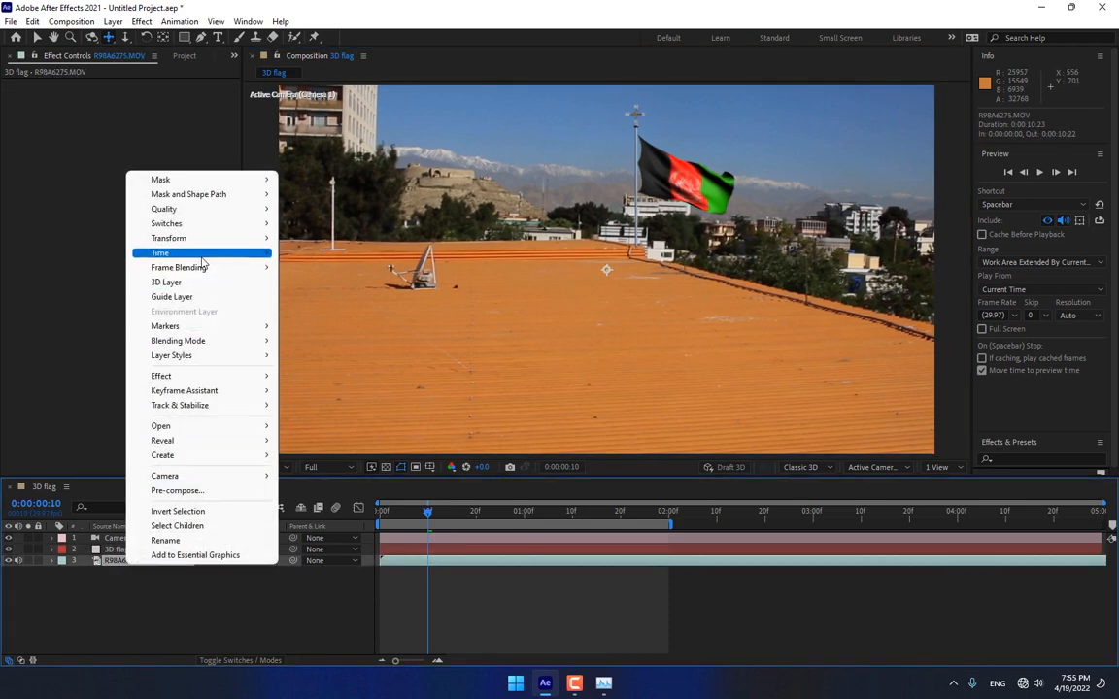
{"action": "mouse_move", "coordinate": [202, 264]}
{"action": "left_click", "coordinate": [340, 294]}
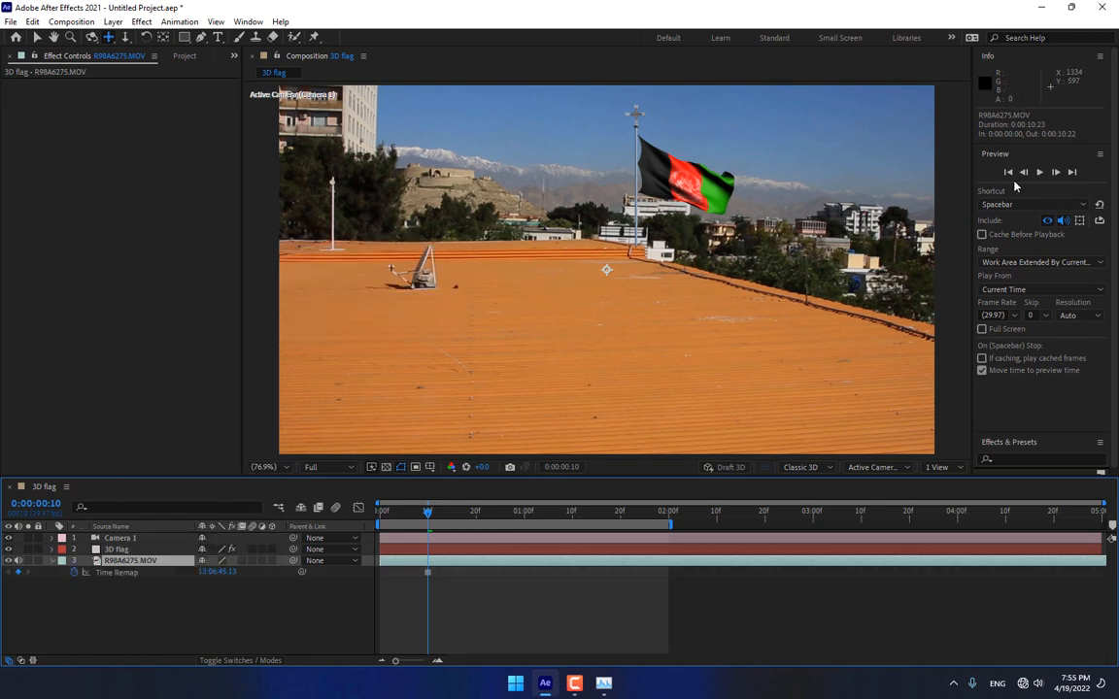
{"action": "left_click", "coordinate": [1040, 173]}
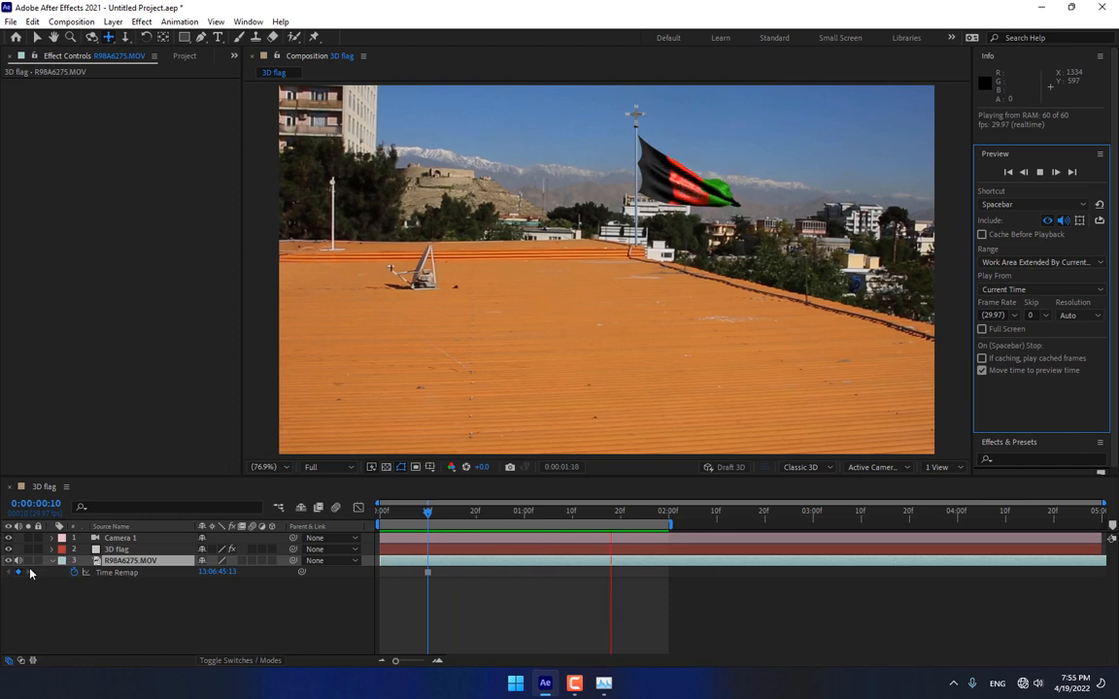
Examine the flag in the 3D Flag set-up window from another angle, play its simulation and preview the composition.
{"action": "left_click", "coordinate": [117, 549]}
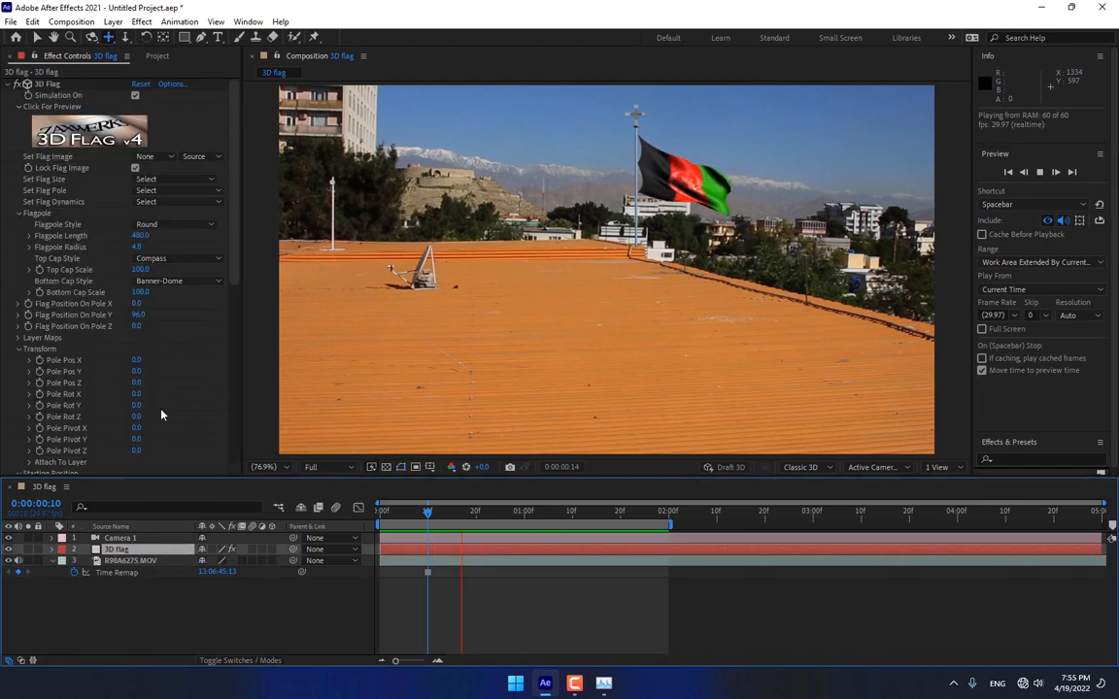
{"action": "left_click", "coordinate": [125, 137]}
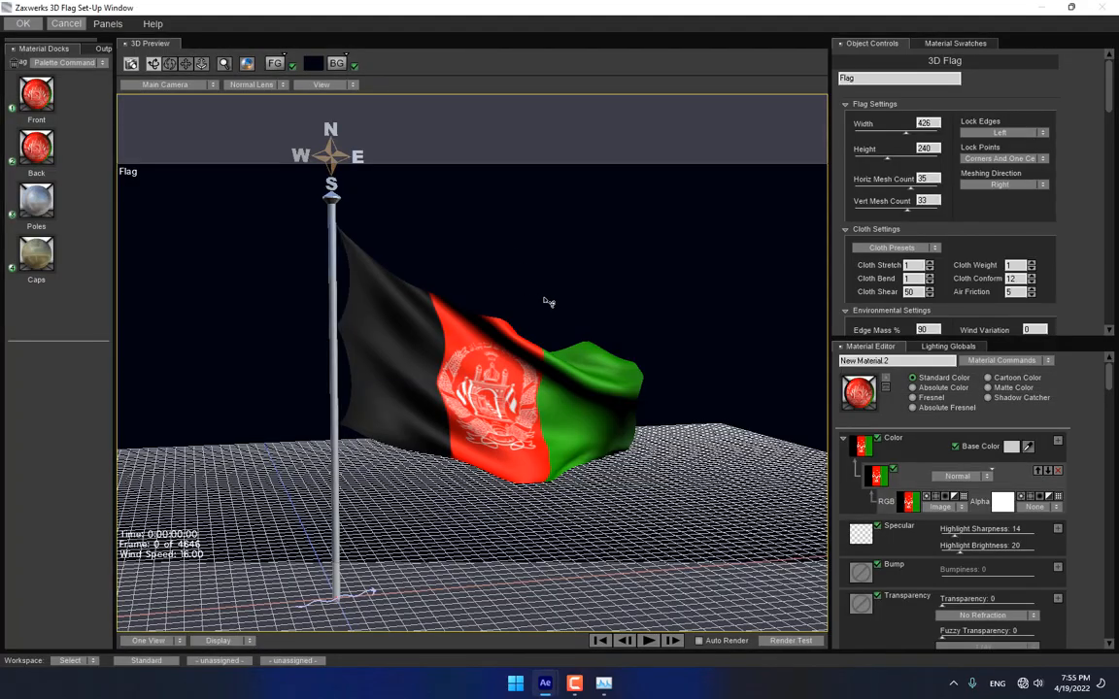
{"action": "left_click_drag", "start_coordinate": [545, 299], "coordinate": [587, 278]}
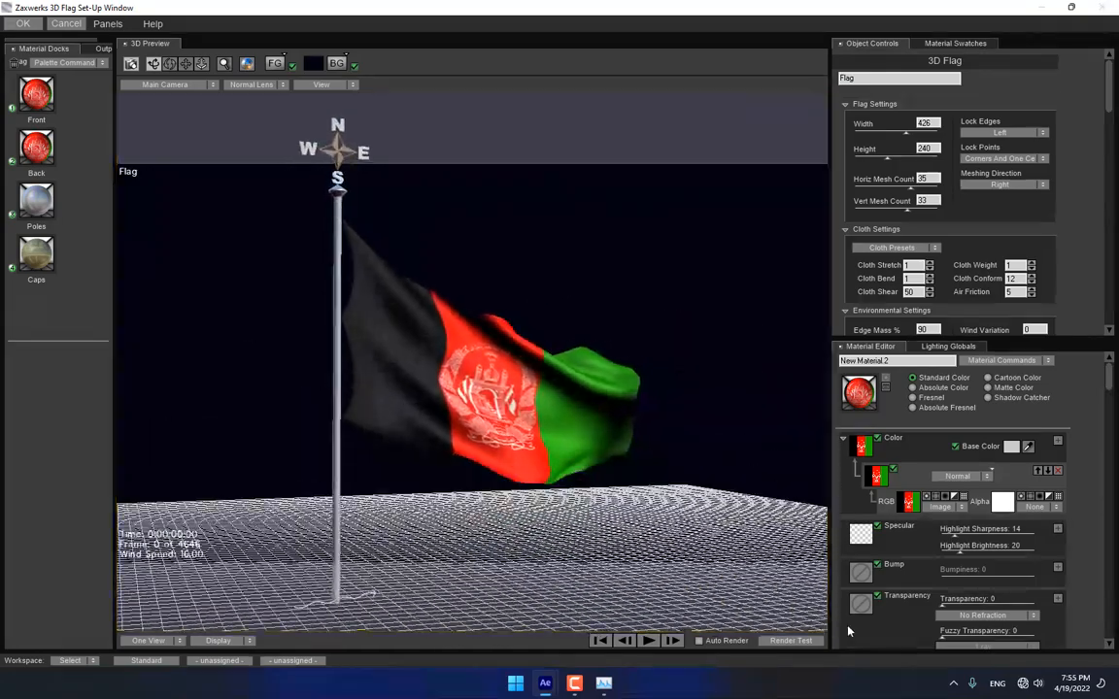
{"action": "left_click", "coordinate": [648, 640]}
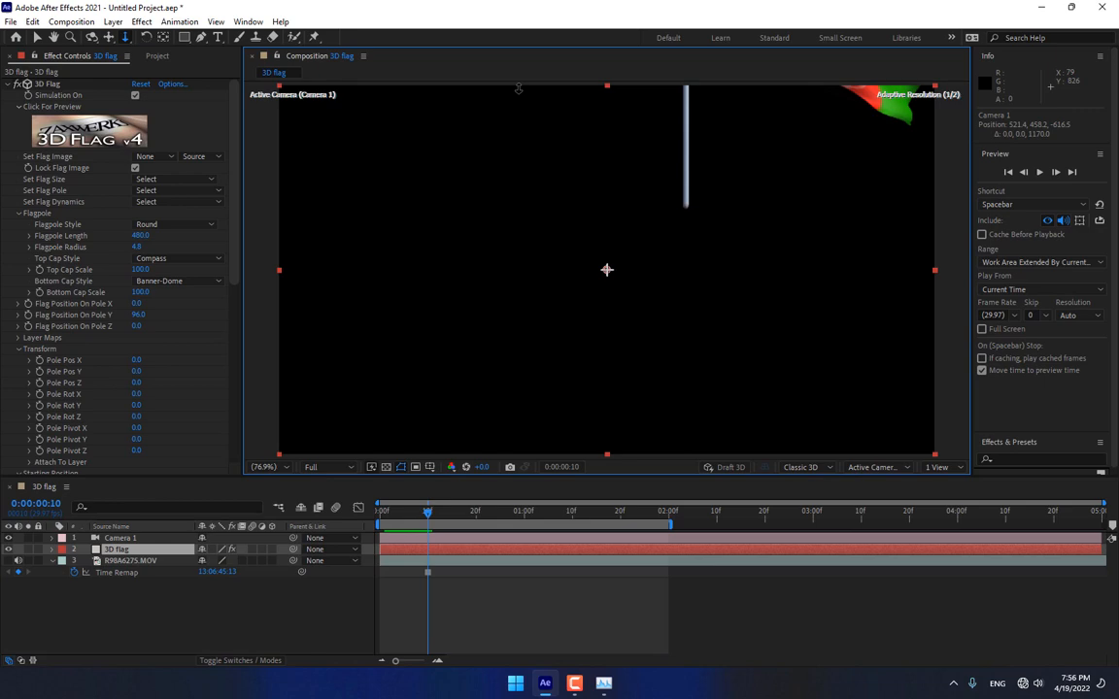
{"action": "key", "text": "space"}
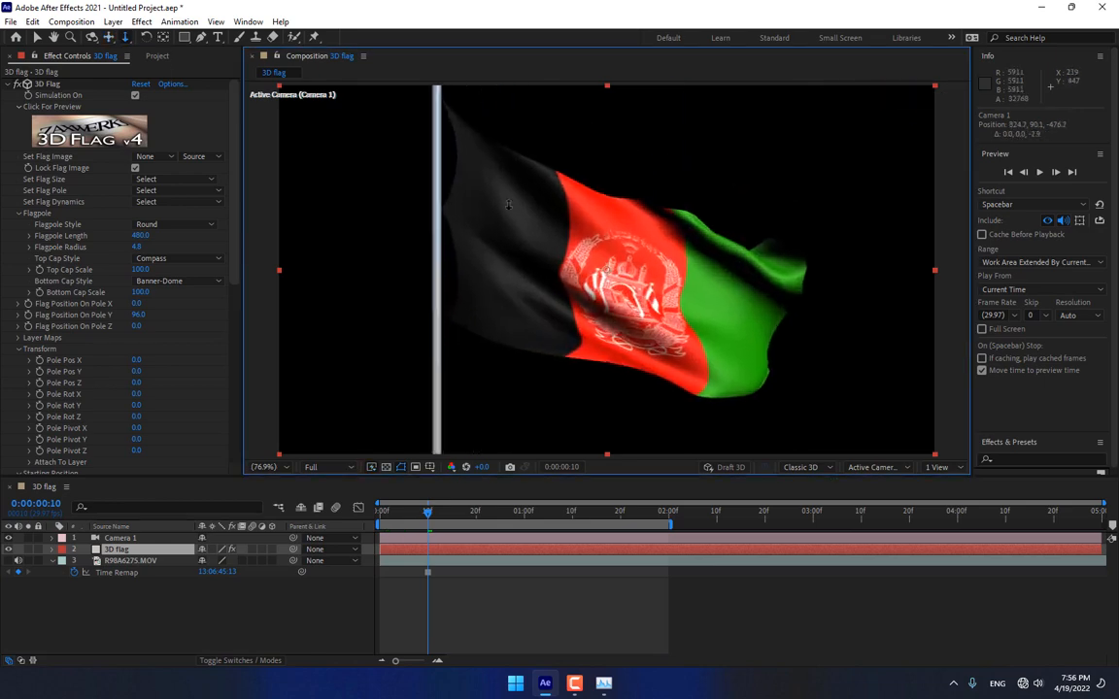